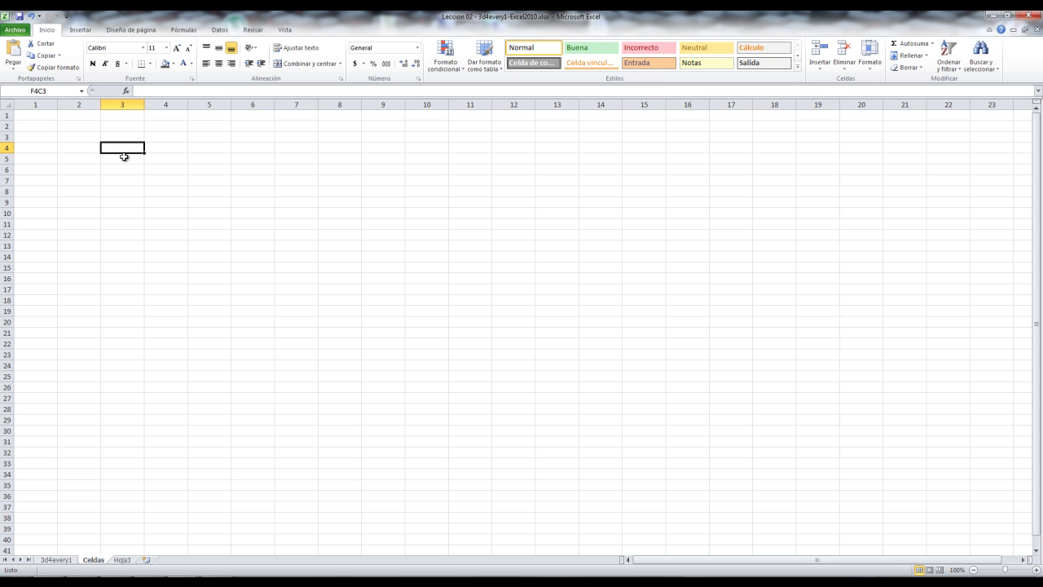
left_click(32, 115)
left_click(71, 116)
left_click(128, 117)
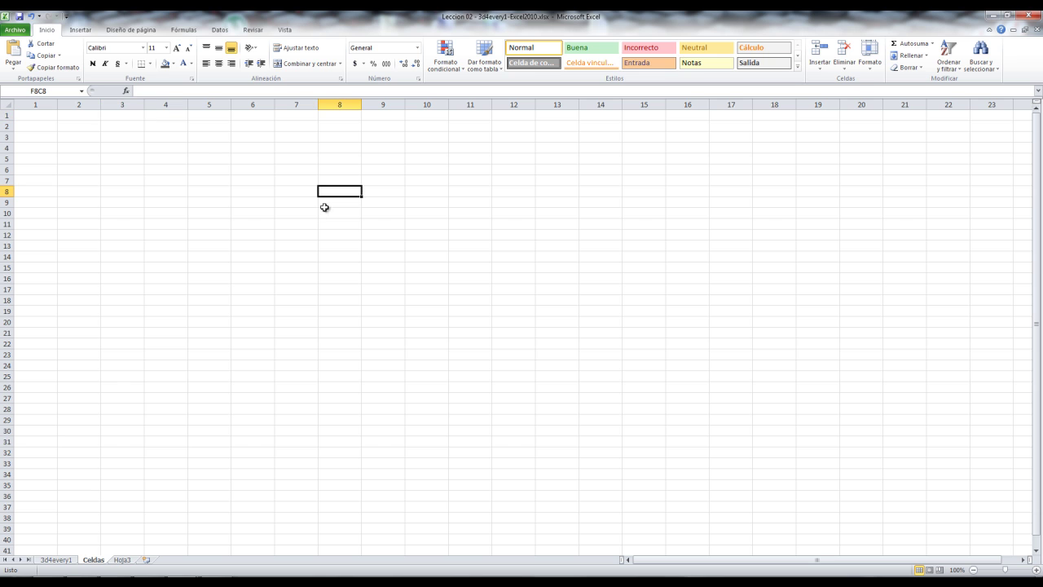
left_click(198, 152)
left_click(166, 150)
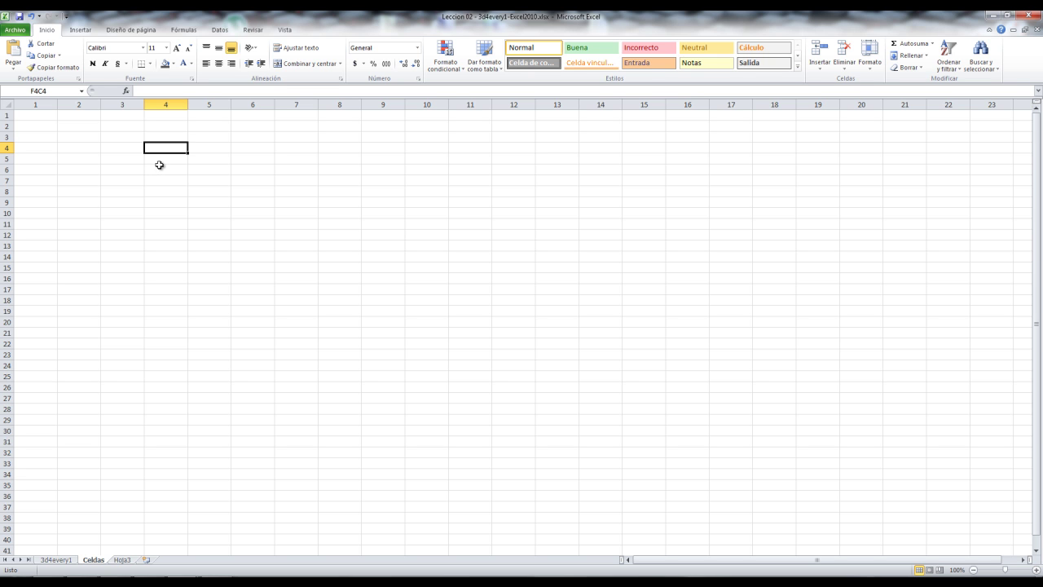
Fill the cell at row 3, column 3 with dark grey and the cell at row 3, column 4 with yellow.
left_click(121, 139)
left_click(165, 64)
left_click(179, 135)
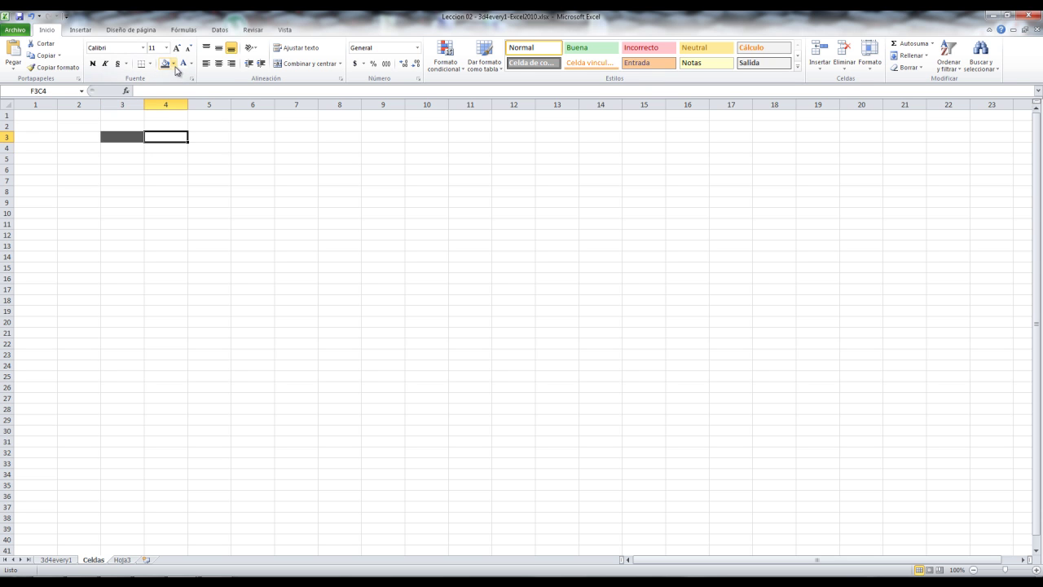
left_click(172, 65)
left_click(193, 144)
left_click(174, 213)
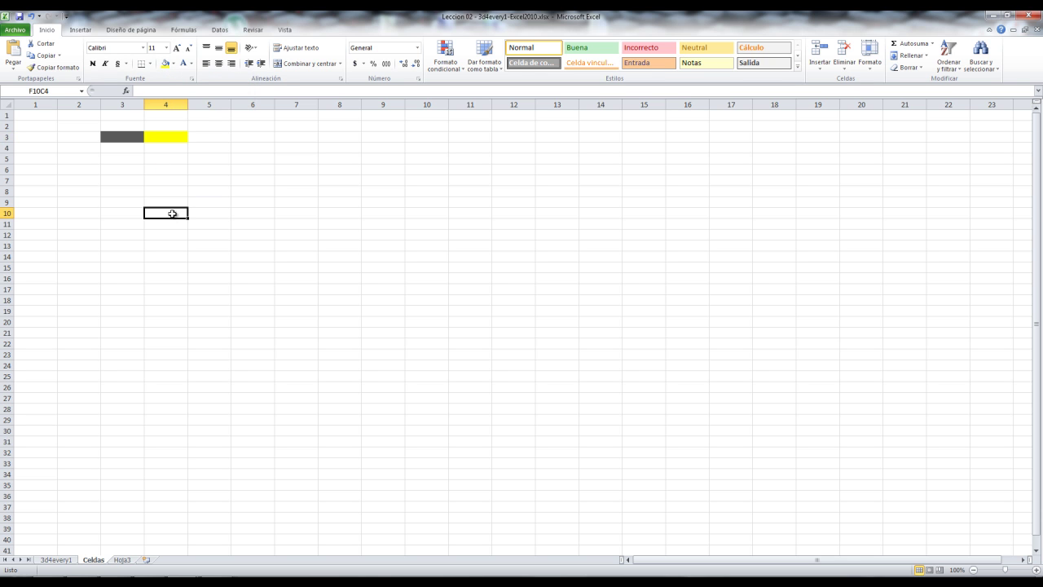
Apply a thick box border (Borde de cuadro grueso) to the cell at row 3, column 5.
left_click(220, 137)
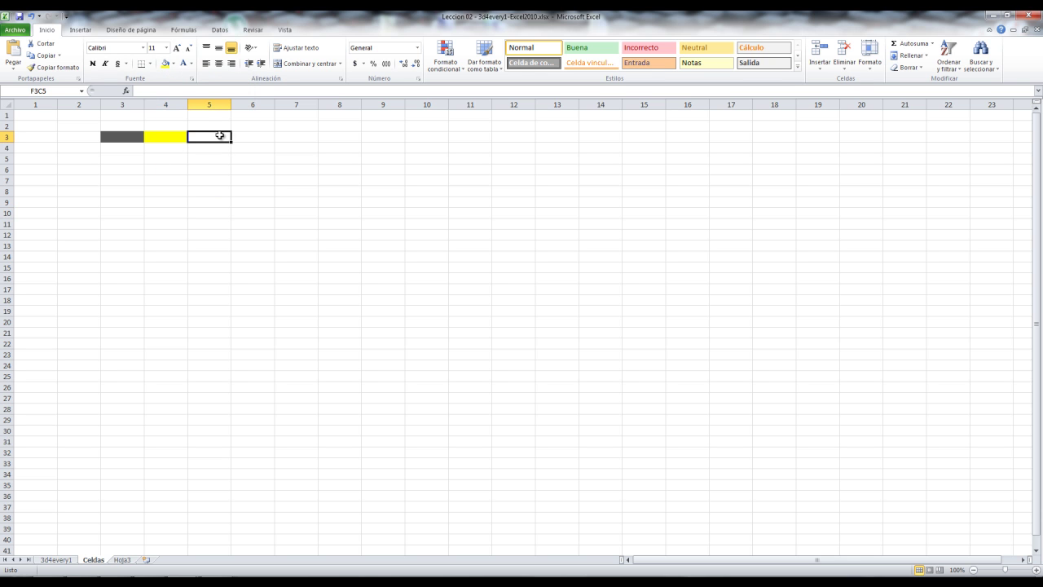
left_click(150, 64)
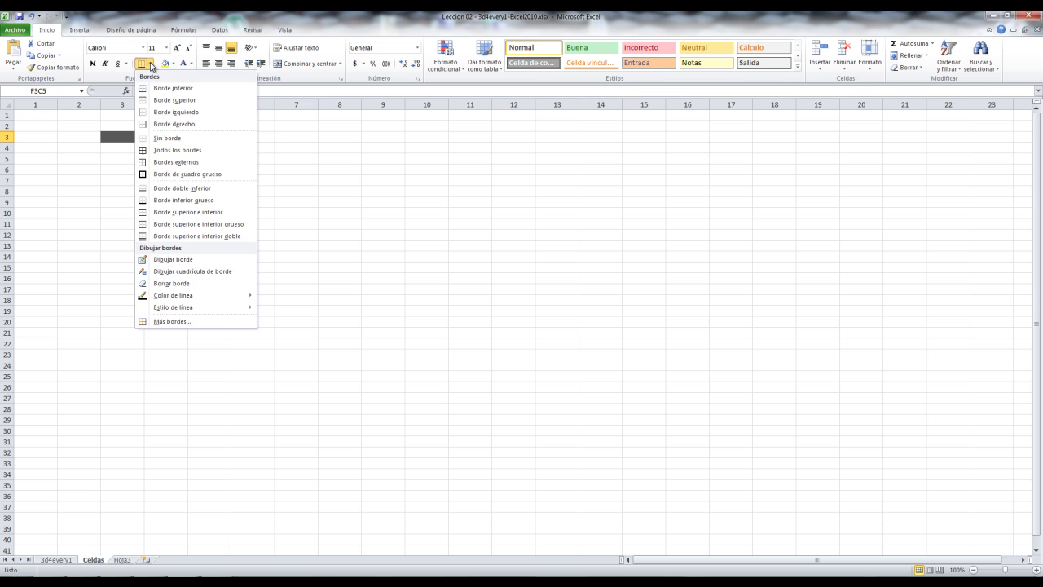
left_click(180, 173)
left_click(208, 192)
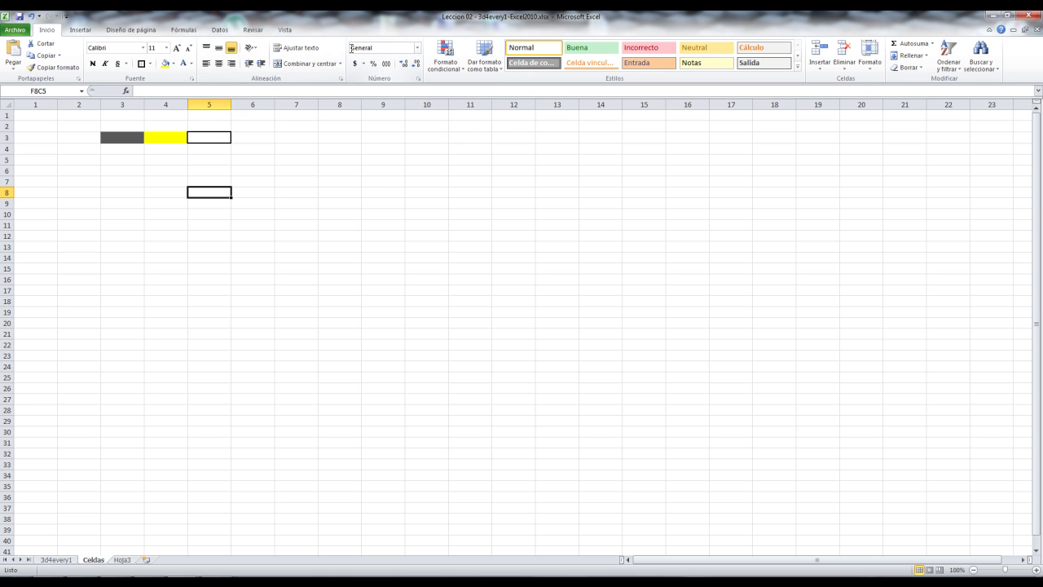
left_click(170, 140)
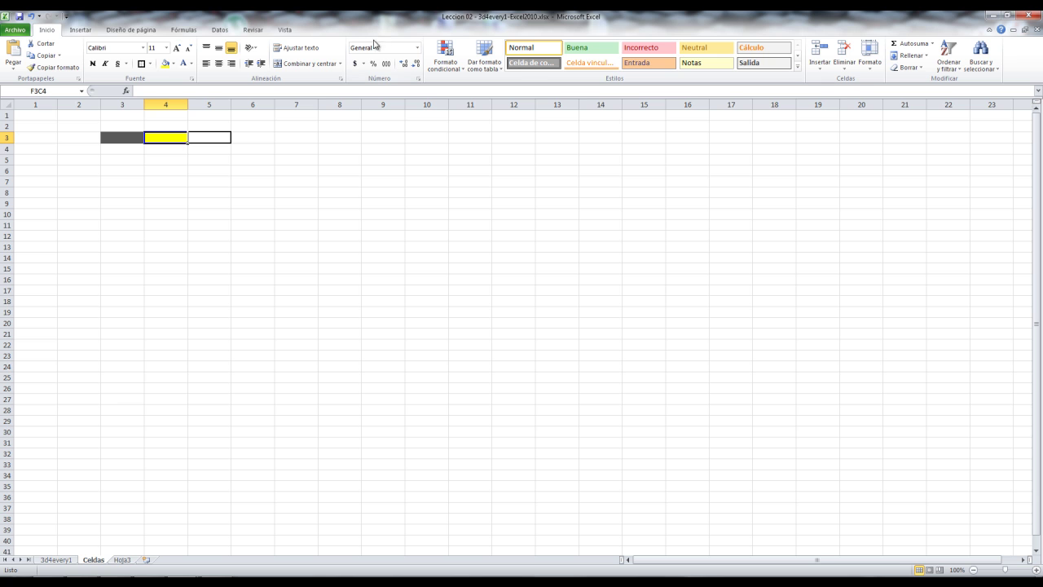
left_click(128, 139)
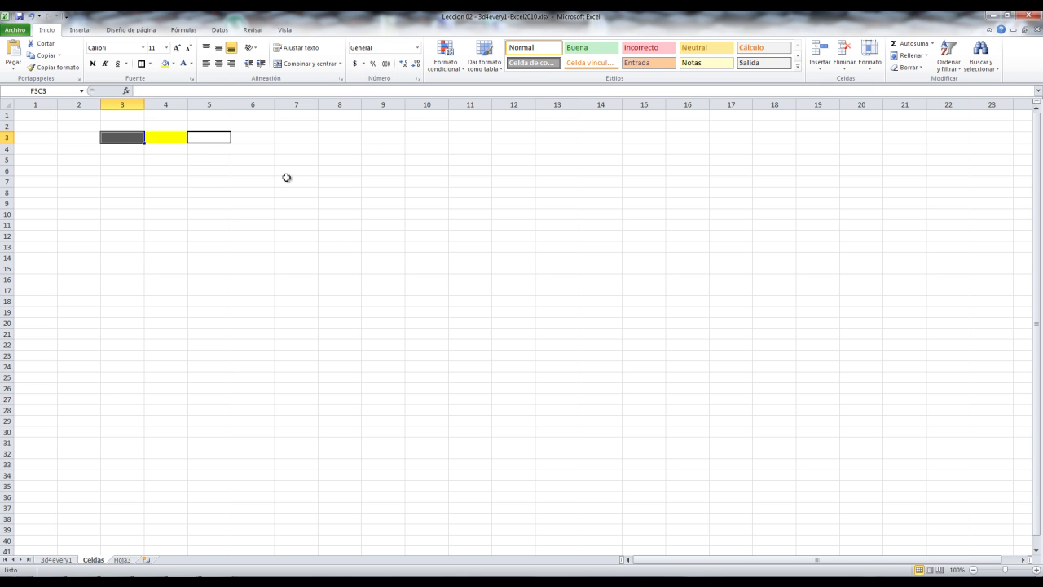
left_click(171, 126)
left_click(126, 126)
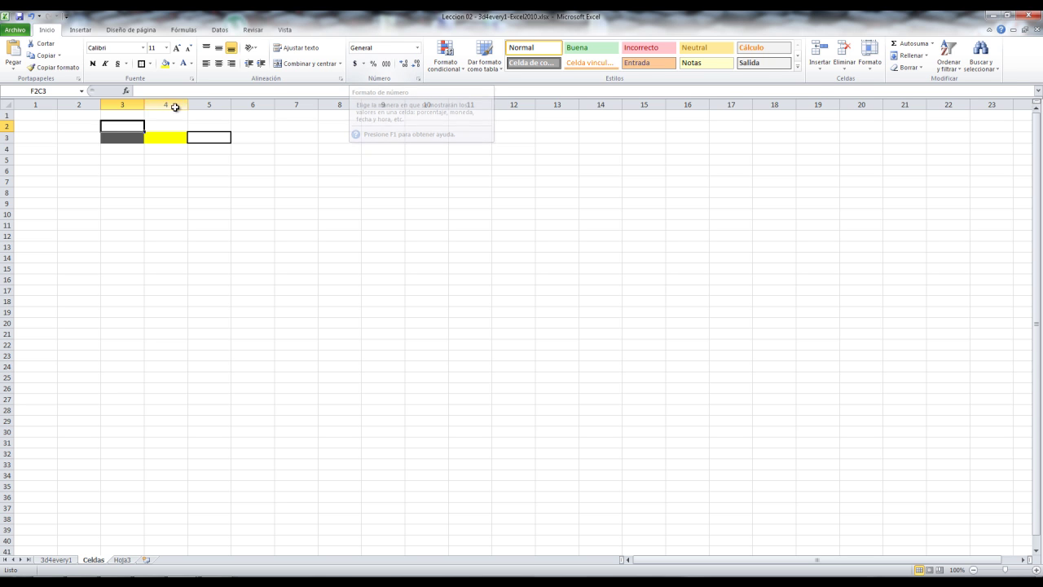
Format the bordered cell at row 3, column 5 as currency (Moneda) and enter 5 in it.
left_click(215, 139)
left_click(418, 48)
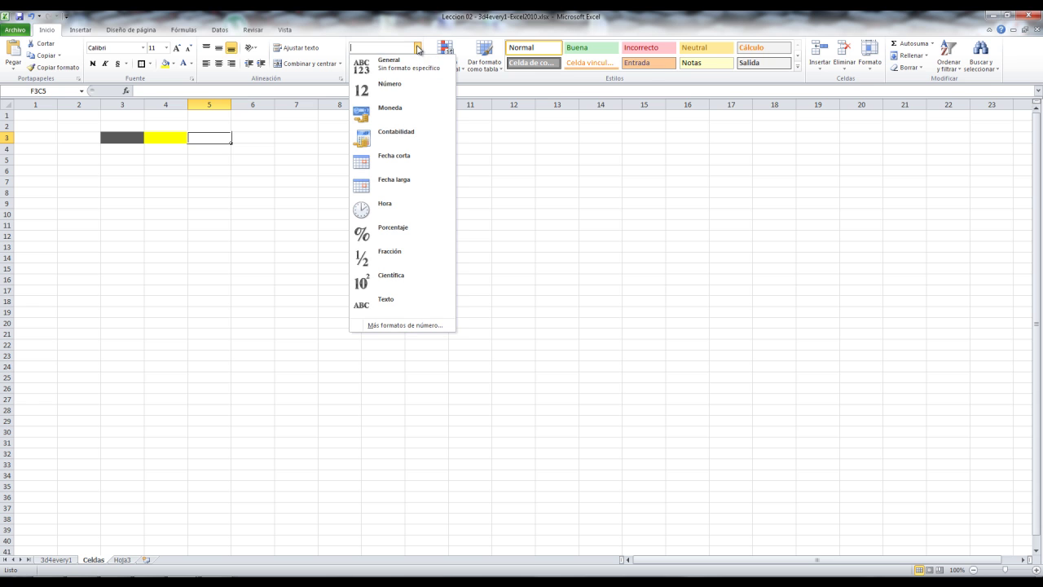
left_click(391, 113)
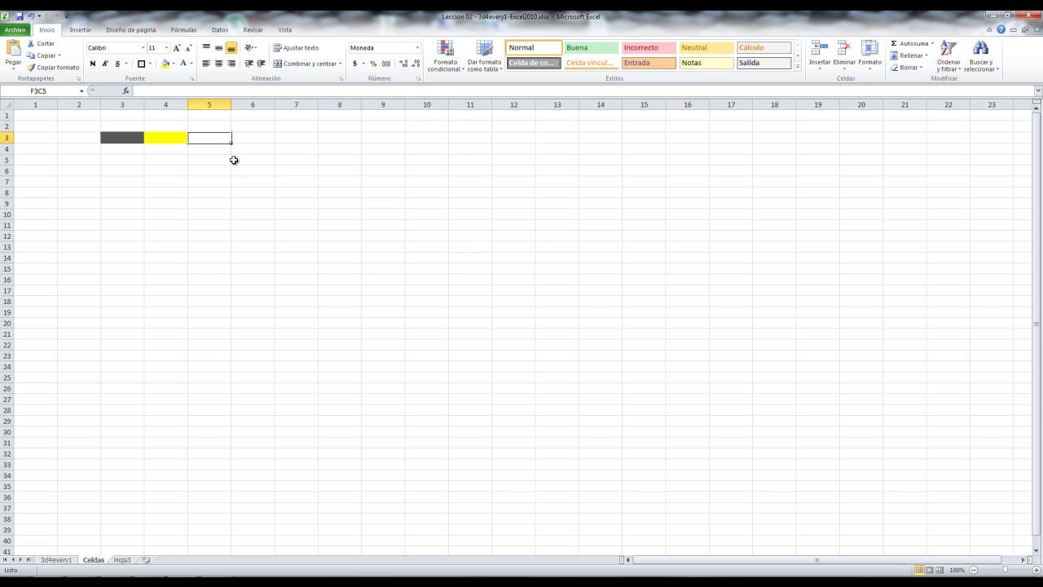
type("5")
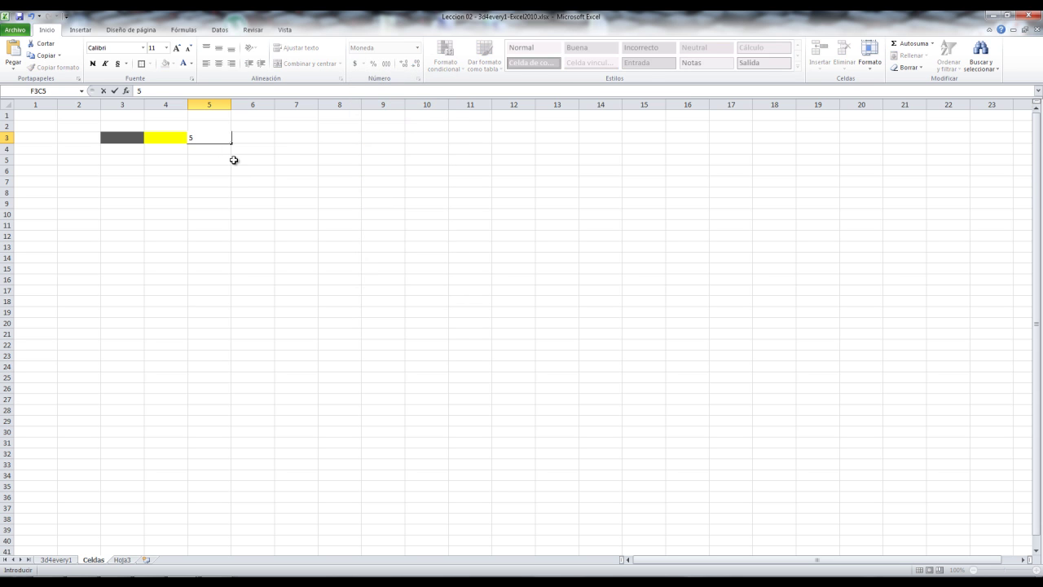
left_click(248, 151)
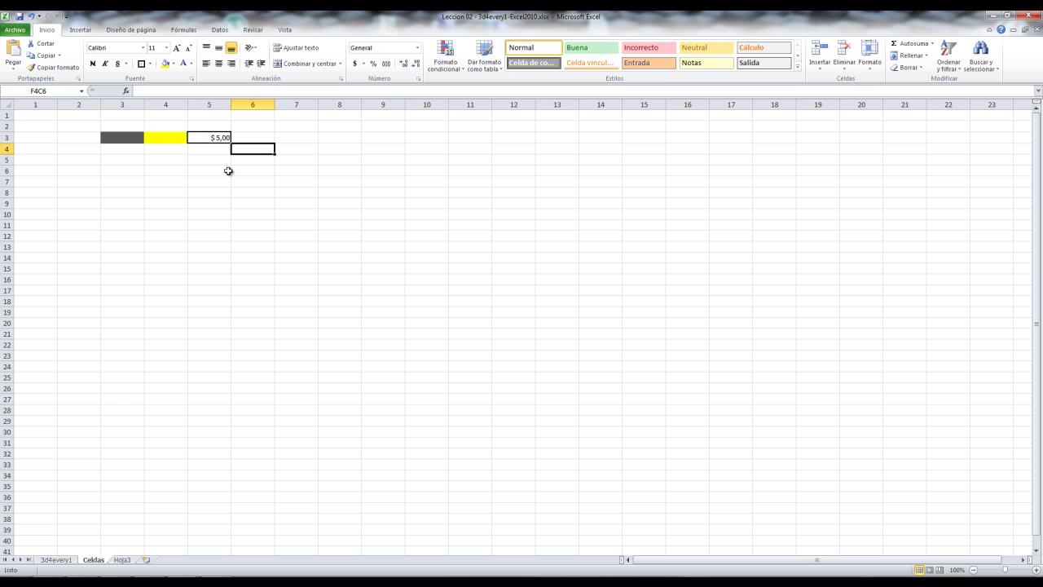
Enter the number 5 in the cell at row 3, column 7, keeping the General format.
left_click(308, 137)
type("5")
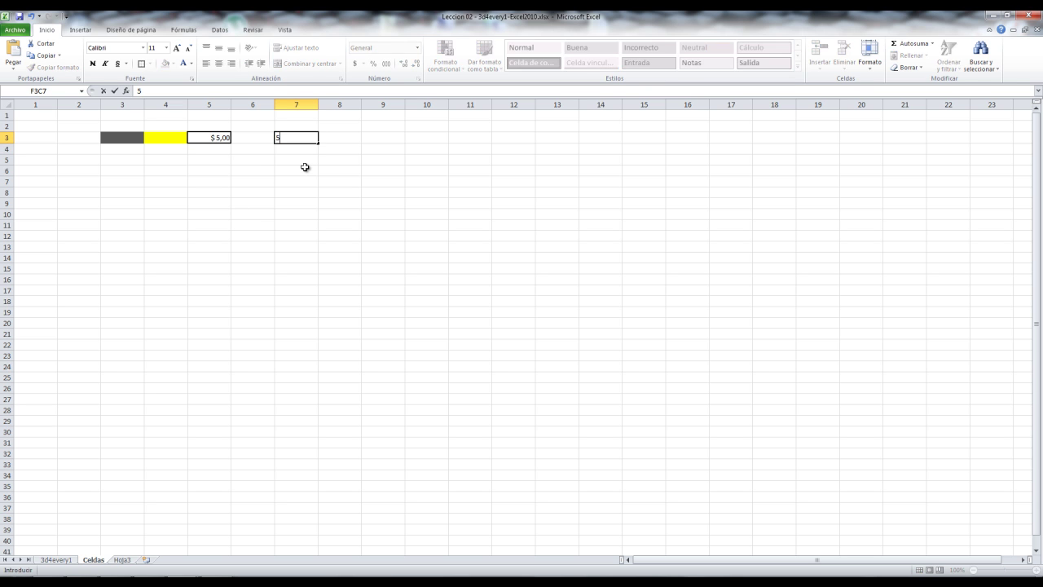
left_click(305, 168)
left_click(304, 139)
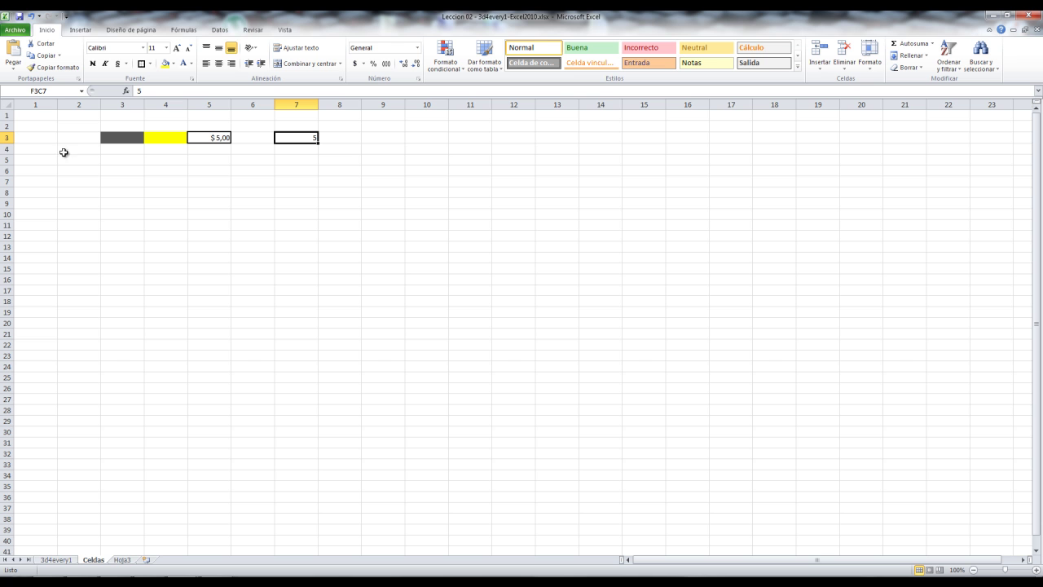
Turn off the F1C1 reference style in the formula options so that columns are labelled with letters.
left_click(22, 29)
left_click(35, 239)
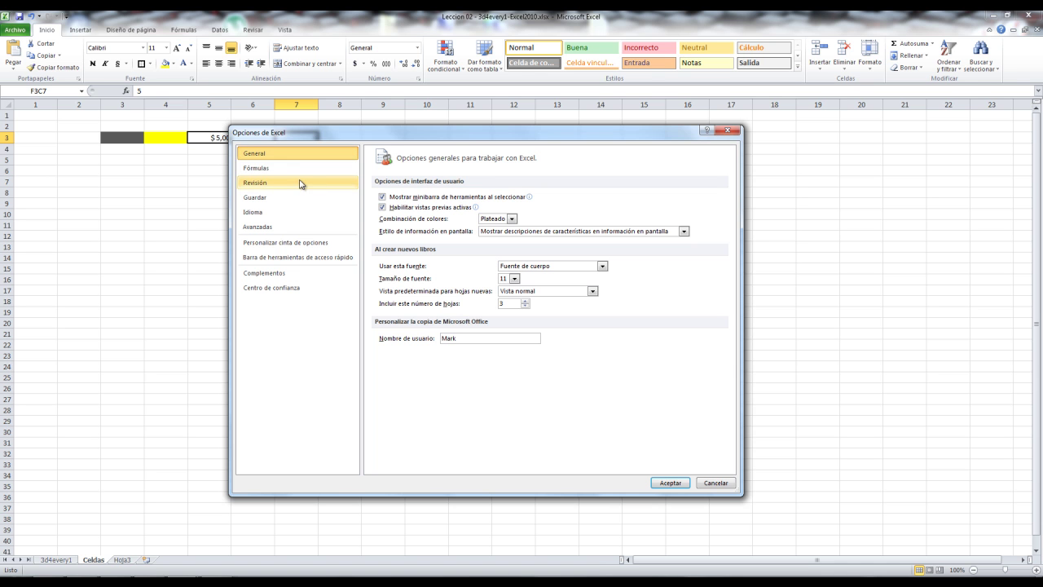
left_click(258, 169)
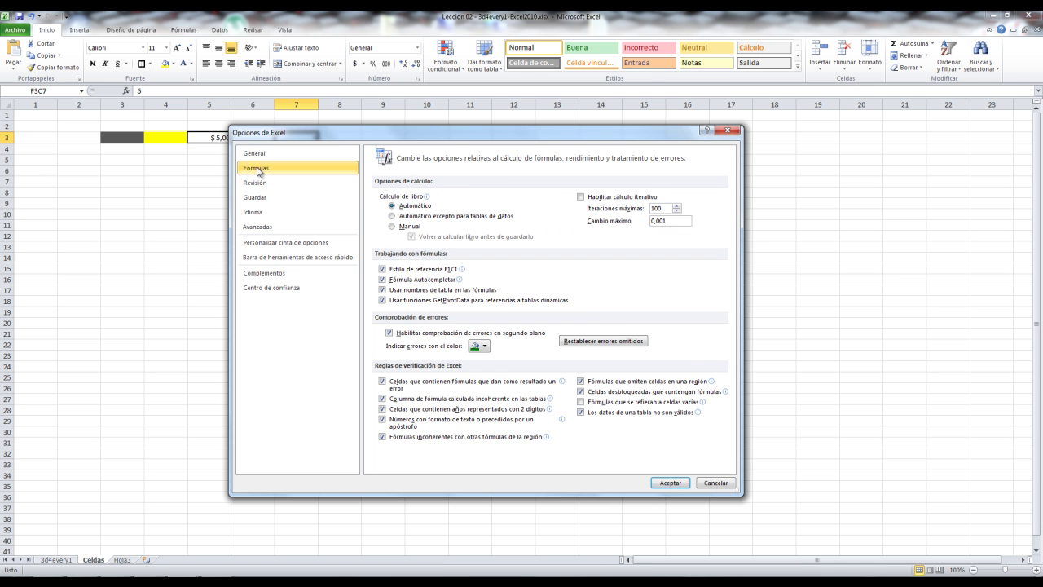
left_click(383, 270)
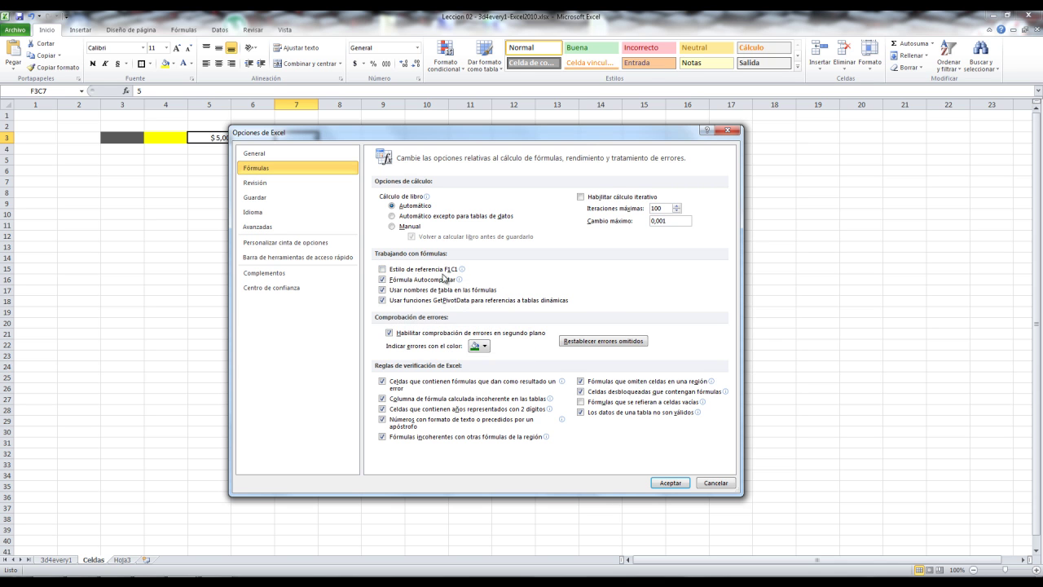
left_click(673, 483)
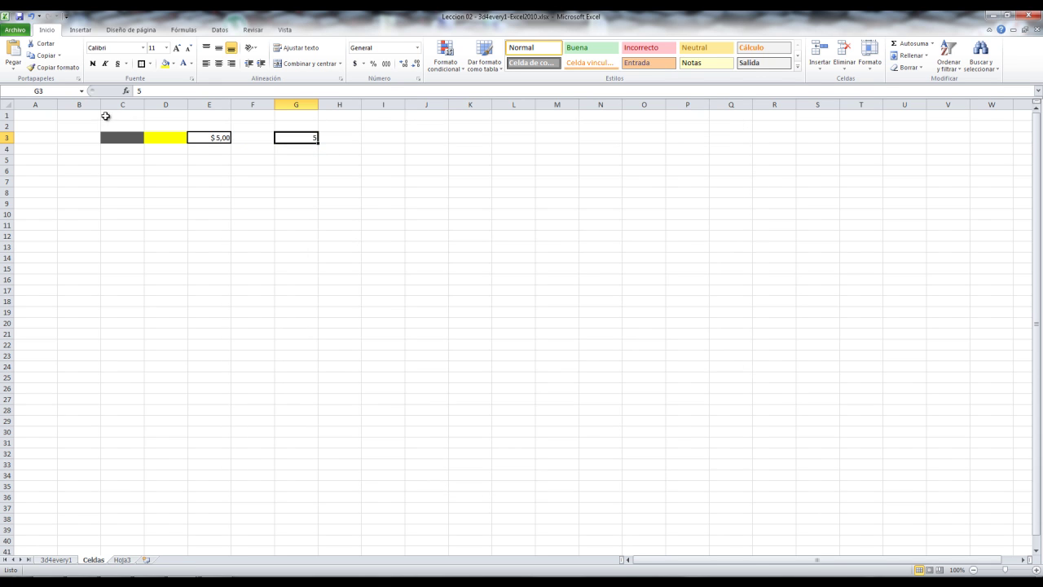
Examine the lettered headings of columns A to D and the addresses of several cells, including the bordered cell E3.
left_click(37, 104)
left_click(79, 104)
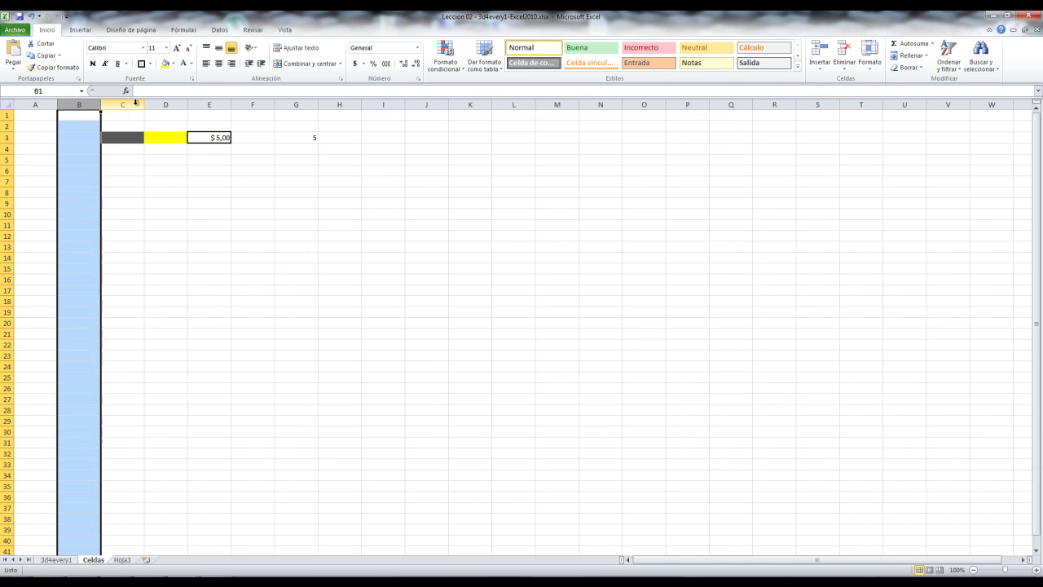
left_click(131, 104)
left_click(155, 104)
left_click(336, 246)
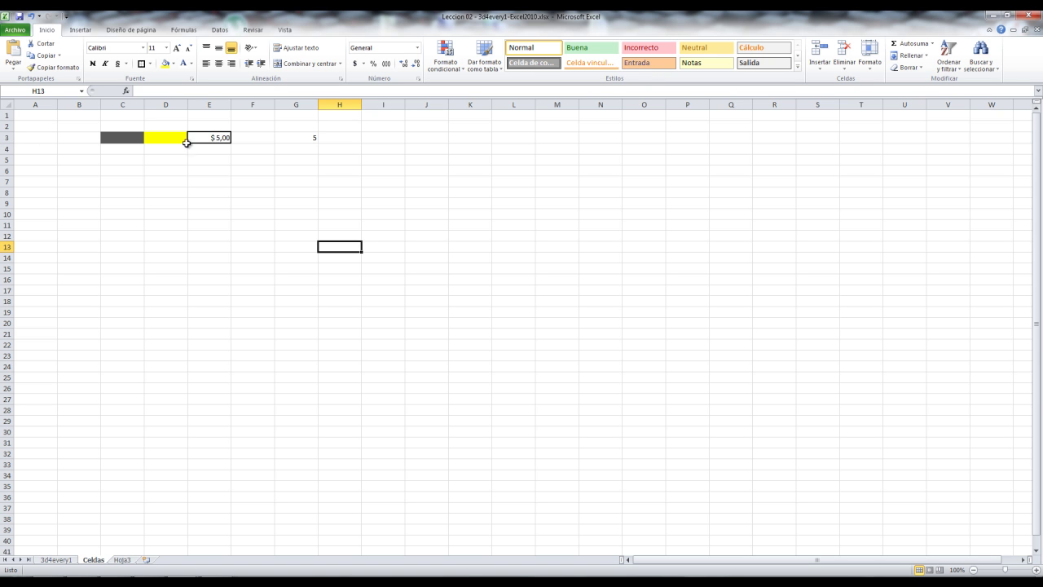
left_click(198, 137)
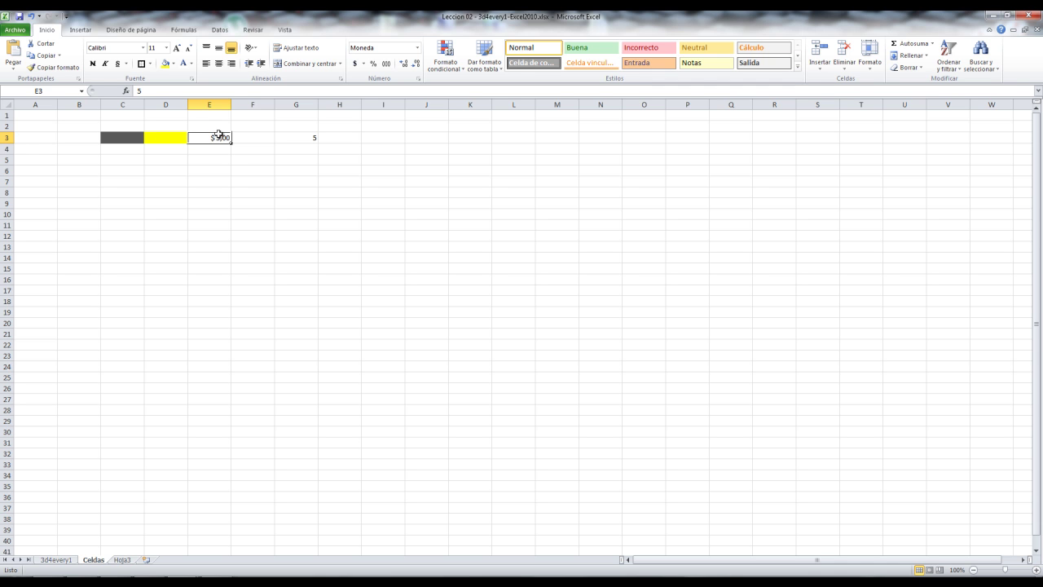
left_click(46, 91)
left_click(243, 246)
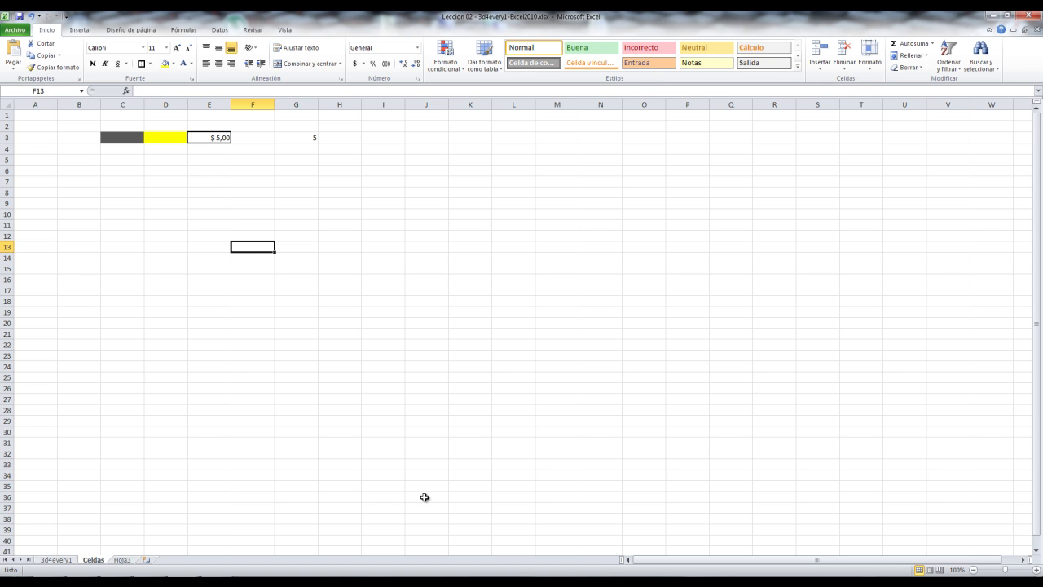
left_click(378, 492)
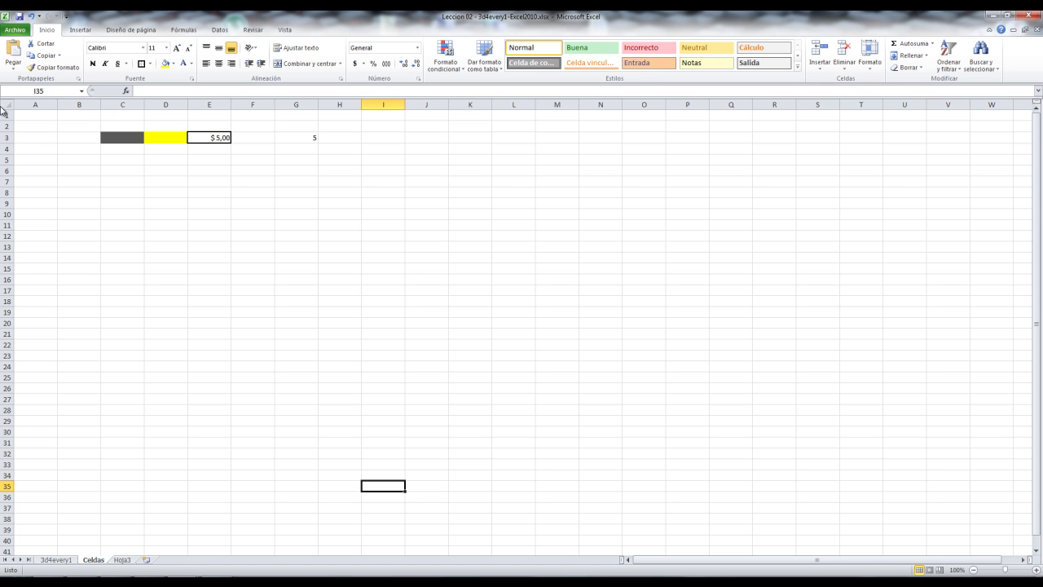
left_click(55, 91)
left_click(174, 180)
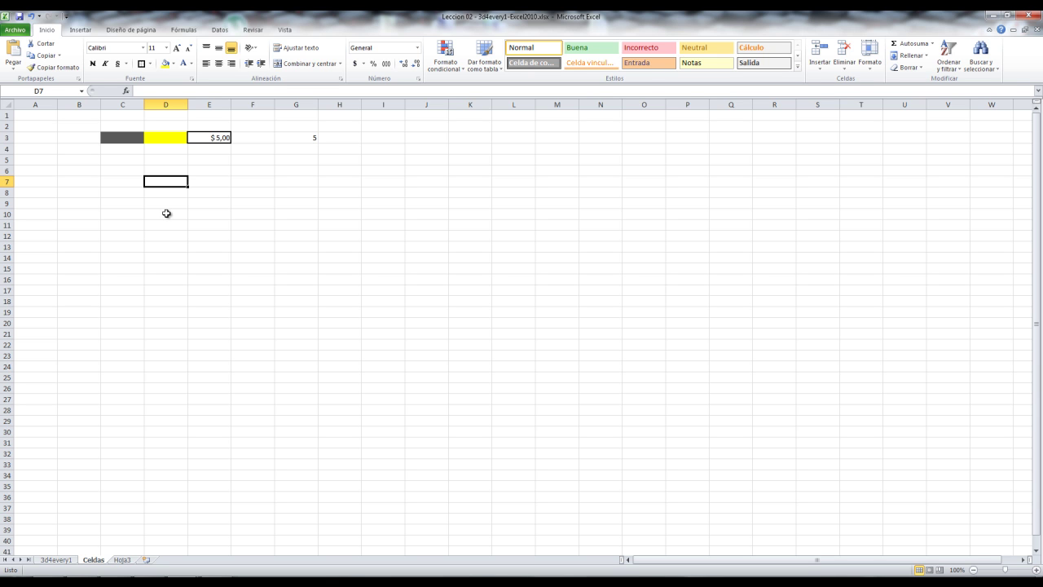
Enter the number 45 in cell E7.
left_click(209, 183)
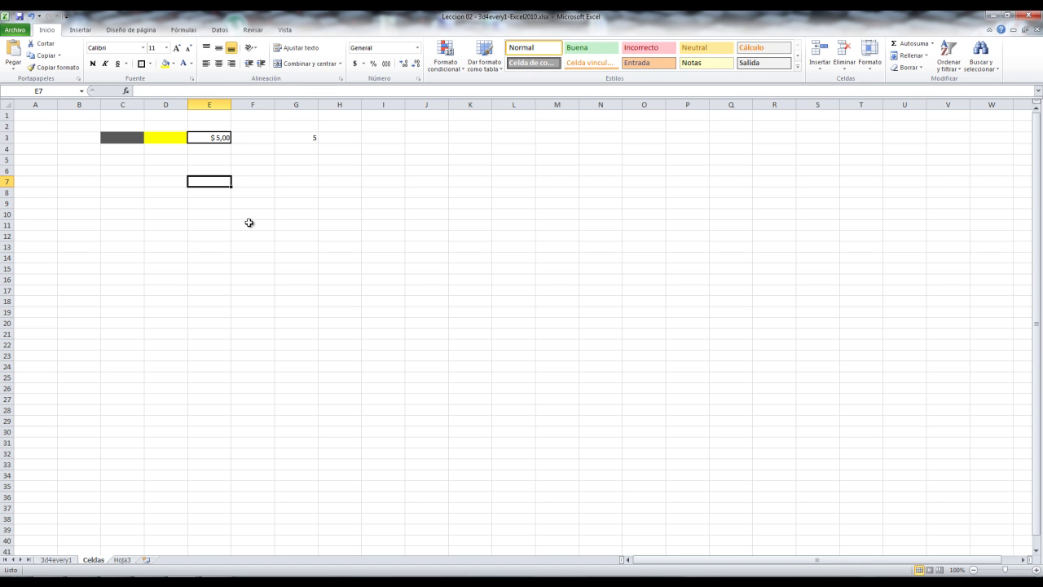
type("45")
key("Return")
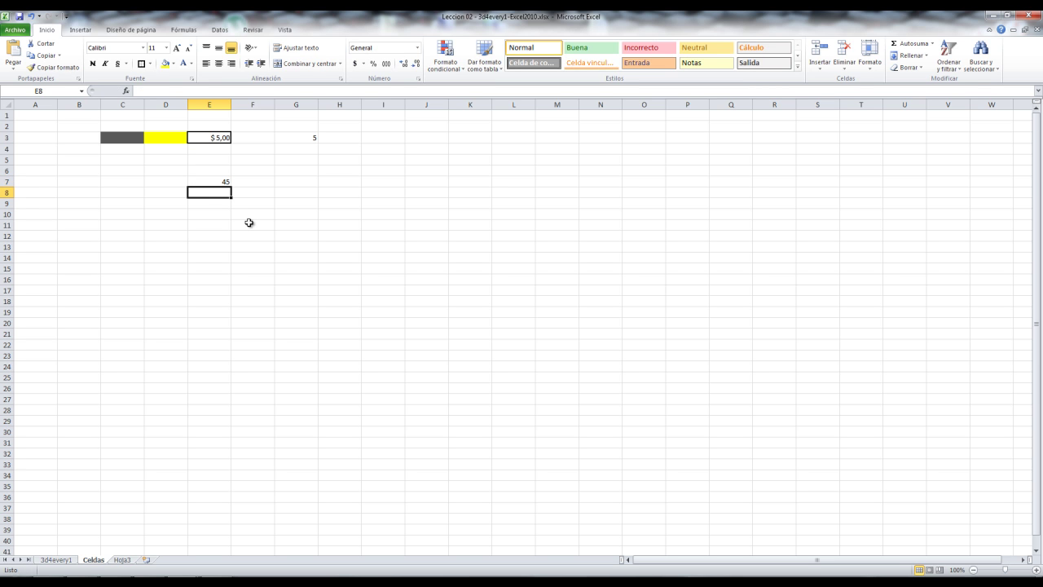
Move the active cell one by one through the cells around E7 and return to E7.
key("Right")
key("Left")
key("Up")
key("Down")
key("Left")
key("Up")
key("Down")
key("Left")
key("Right")
key("Right")
key("Right")
key("Down")
key("Down")
key("Left")
key("Left")
key("Up")
key("Up")
key("Up")
key("Up")
key("Up")
key("Right")
key("Right")
key("Right")
key("Down")
key("Down")
key("Down")
key("Down")
key("Left")
key("Left")
key("Left")
key("Up")
key("Up")
key("Right")
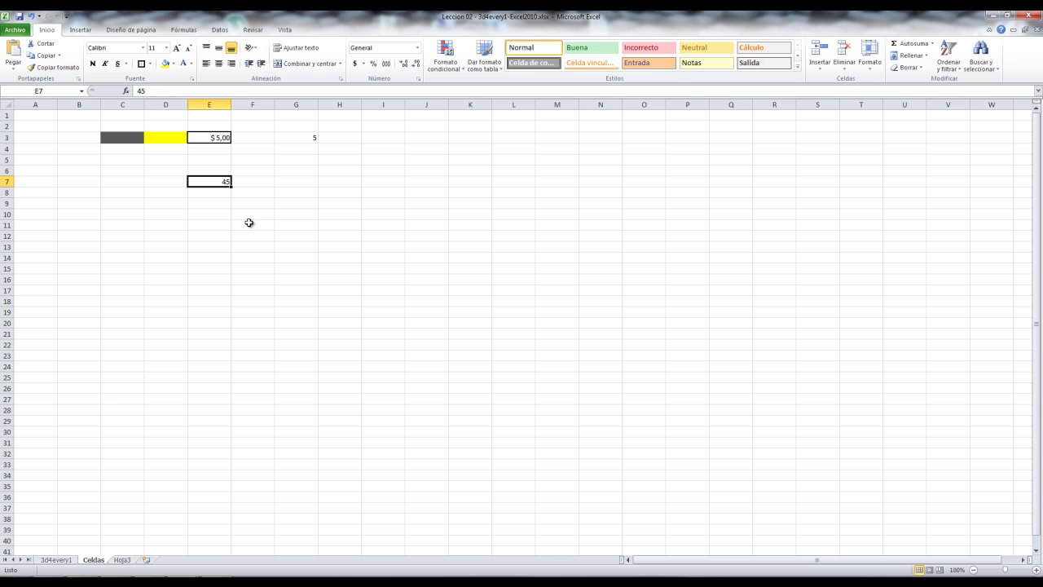
Enter the text "fjfjsdss" in cell E6, directly above the 45.
key("Up")
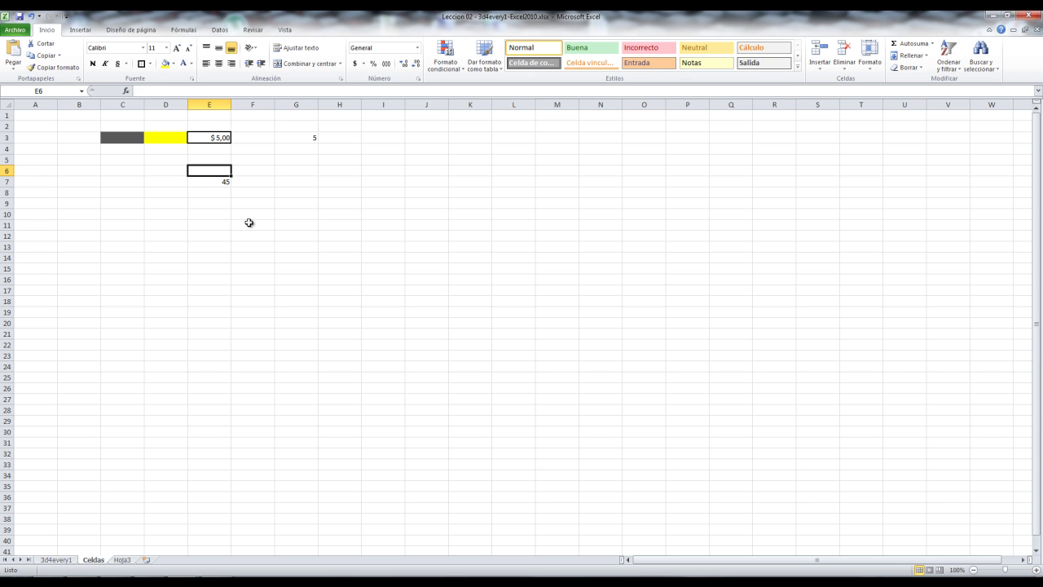
type("fjfjsdss")
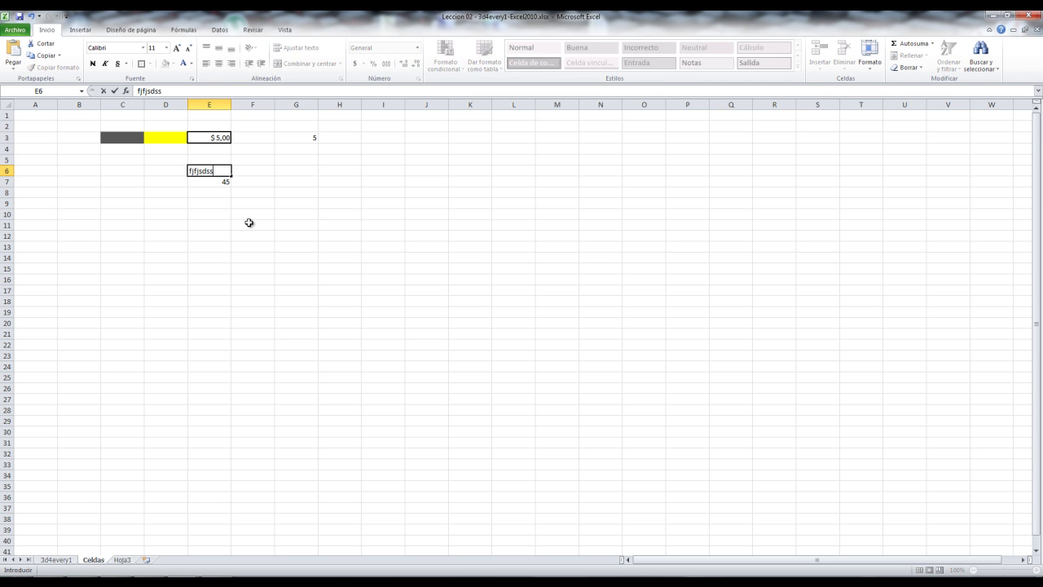
key("Return")
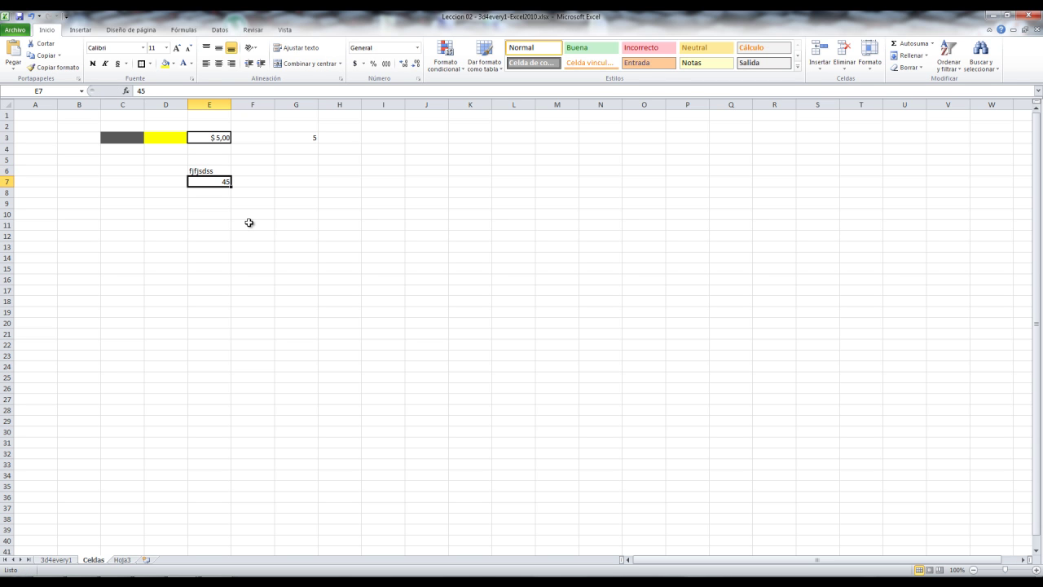
Compare the contents of cells E6 and E7 by alternating between them, and finish on the dark grey cell C3.
key("Up")
key("Down")
key("Up")
key("Down")
key("Up")
key("Down")
key("Up")
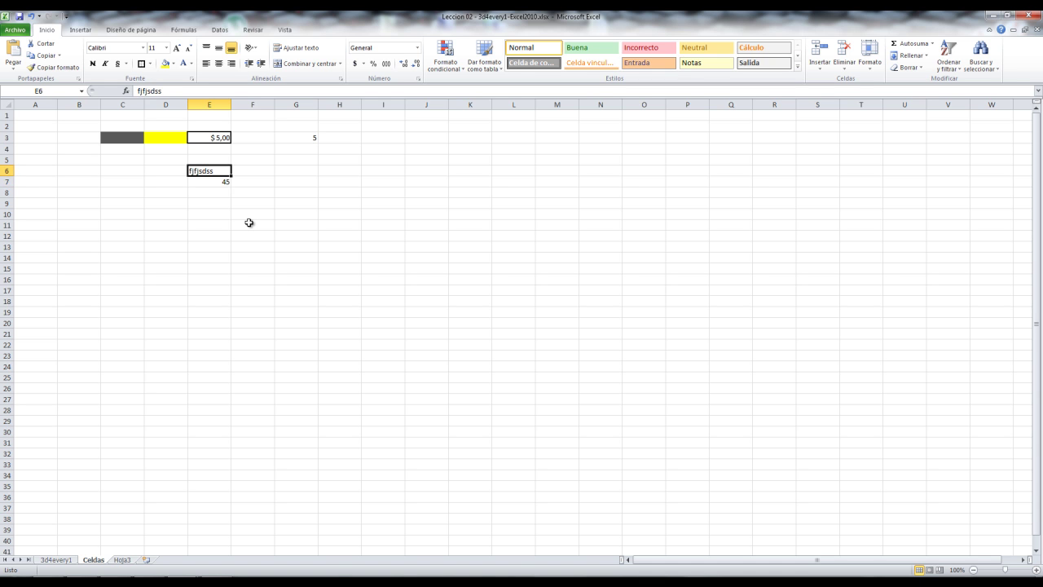
key("Down")
key("Up")
key("Down")
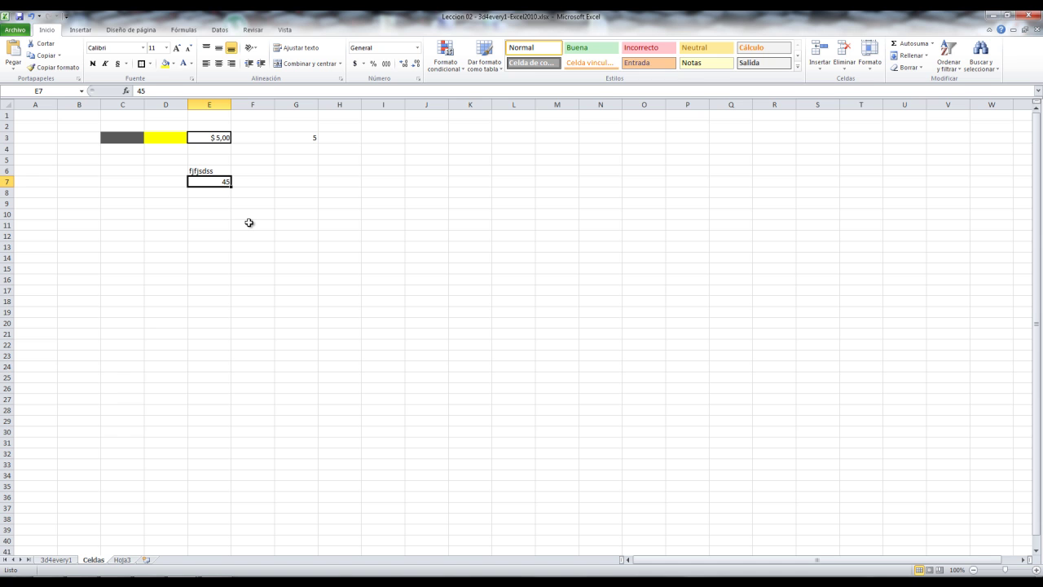
key("Up")
key("Down")
left_click(201, 170)
left_click(210, 184)
left_click(114, 135)
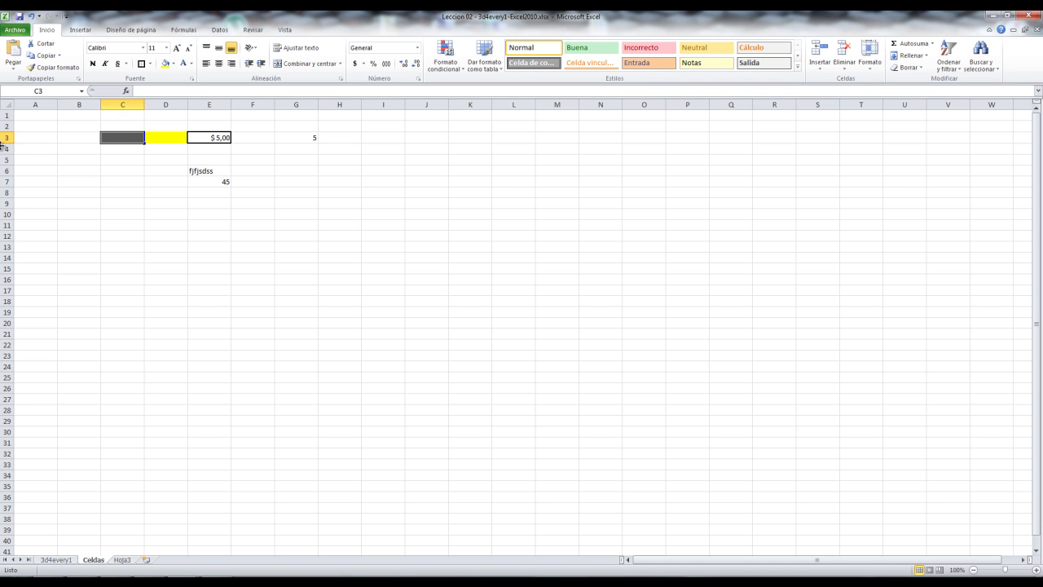
Enter the text "dfdfafff" in cell H5 through the formula bar.
left_click(526, 455)
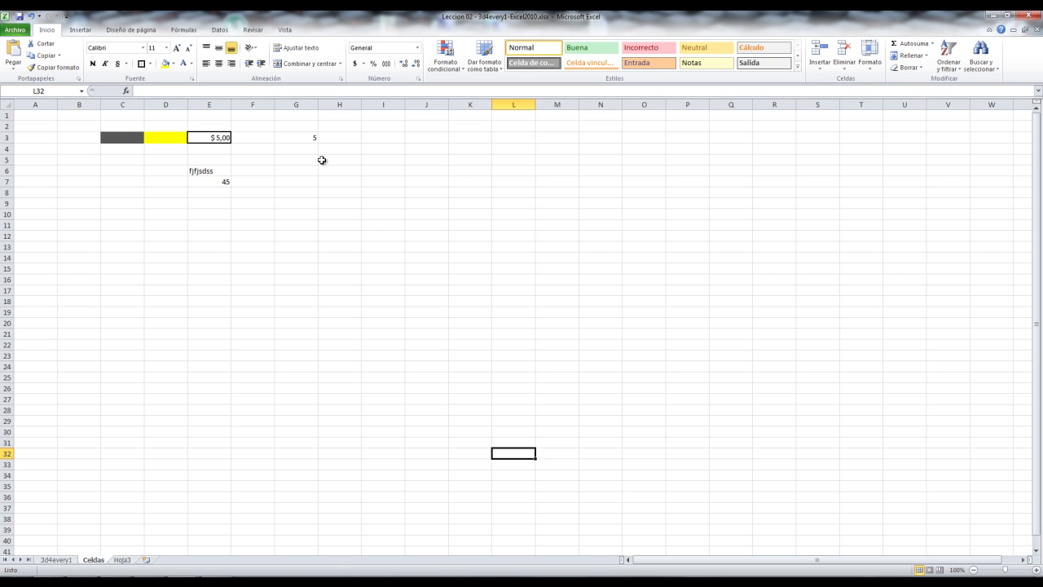
left_click(332, 159)
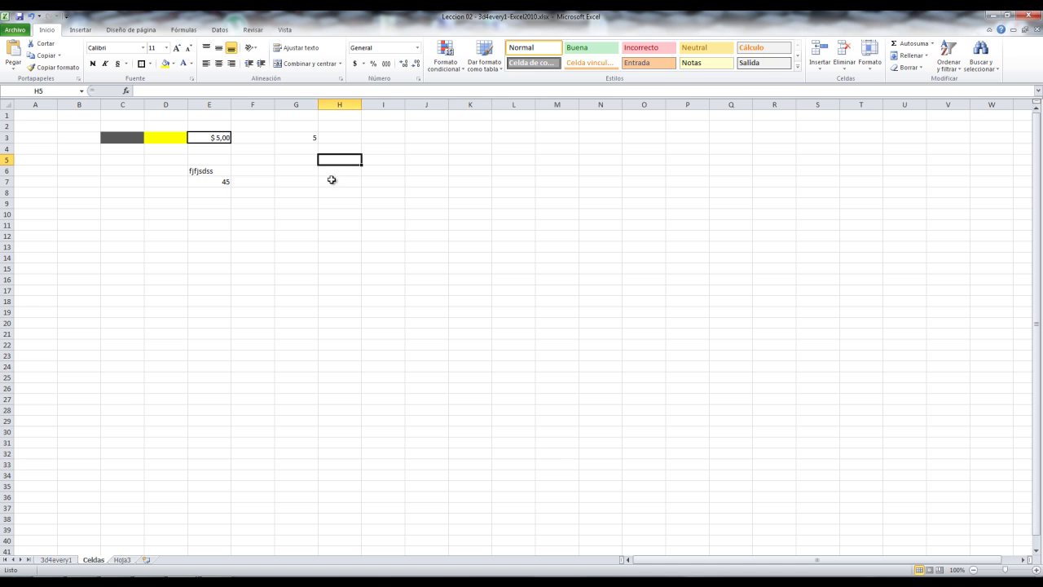
left_click(154, 90)
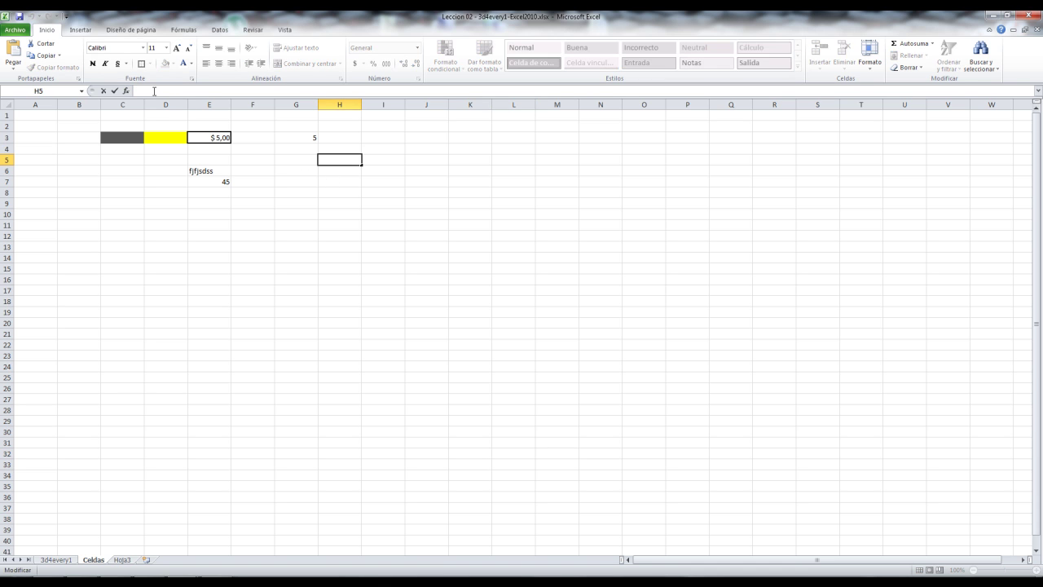
type("dfdfafff")
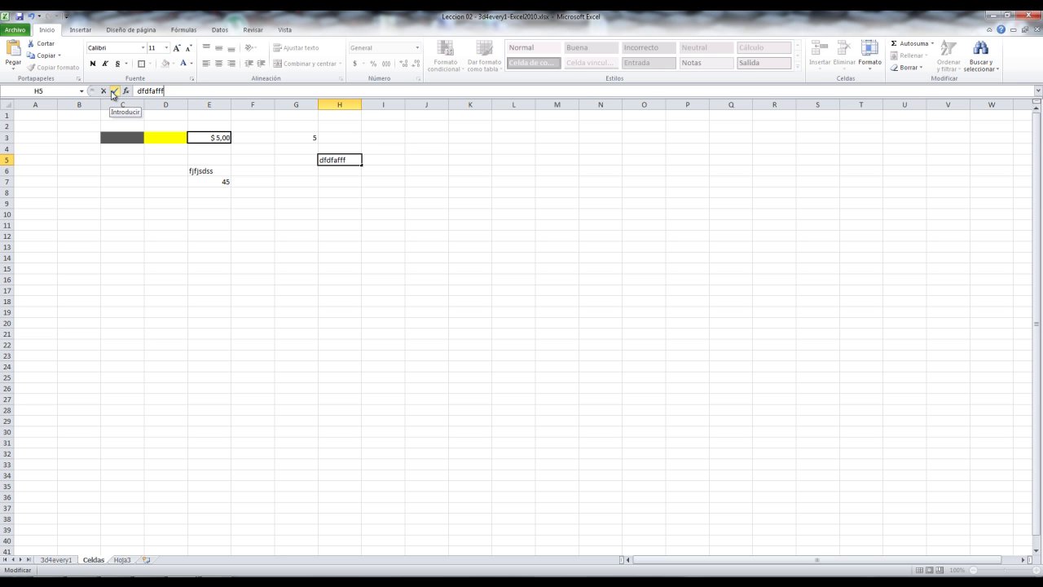
left_click(115, 91)
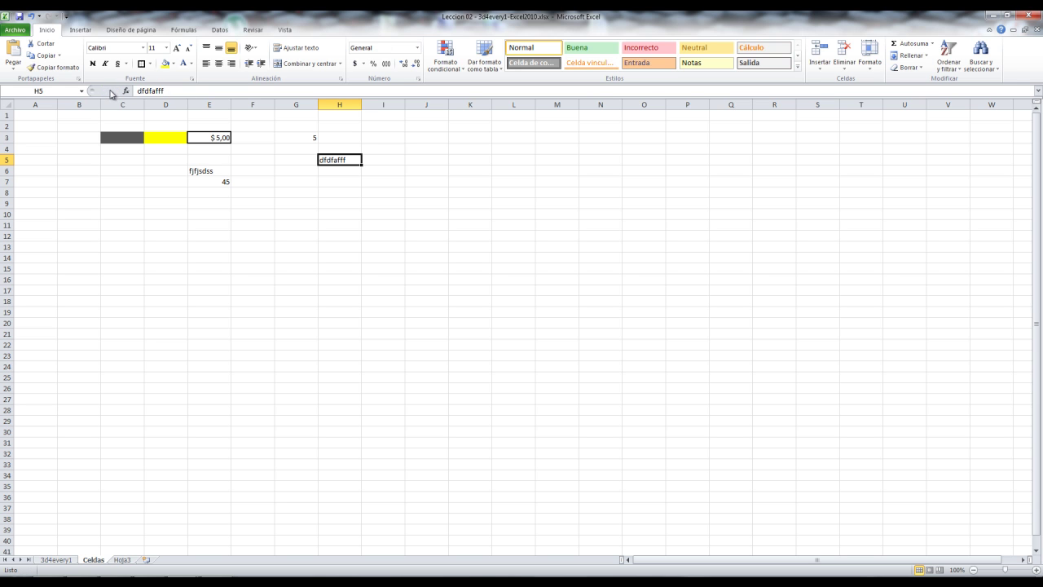
left_click(401, 161)
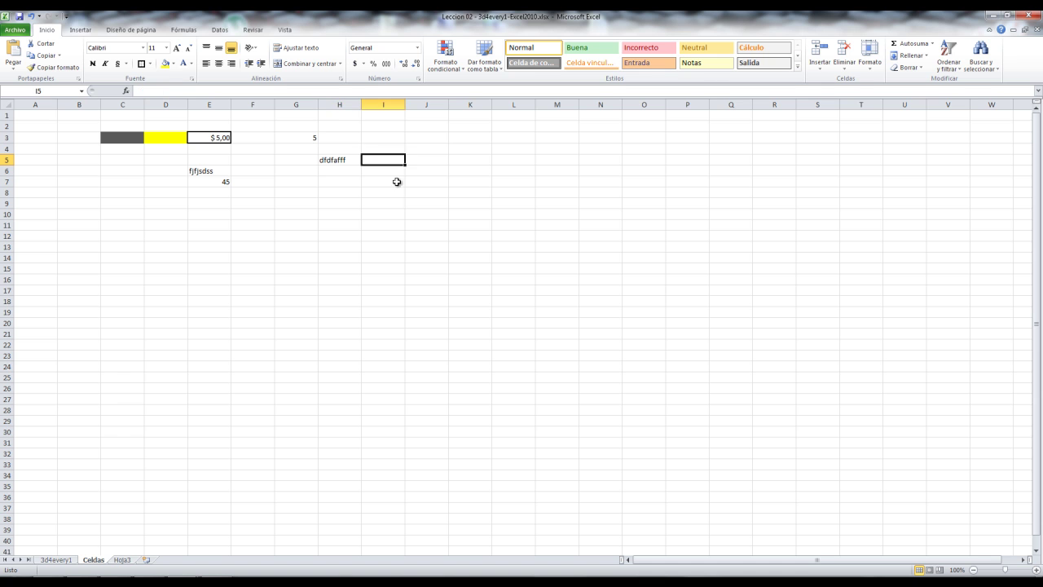
left_click(351, 163)
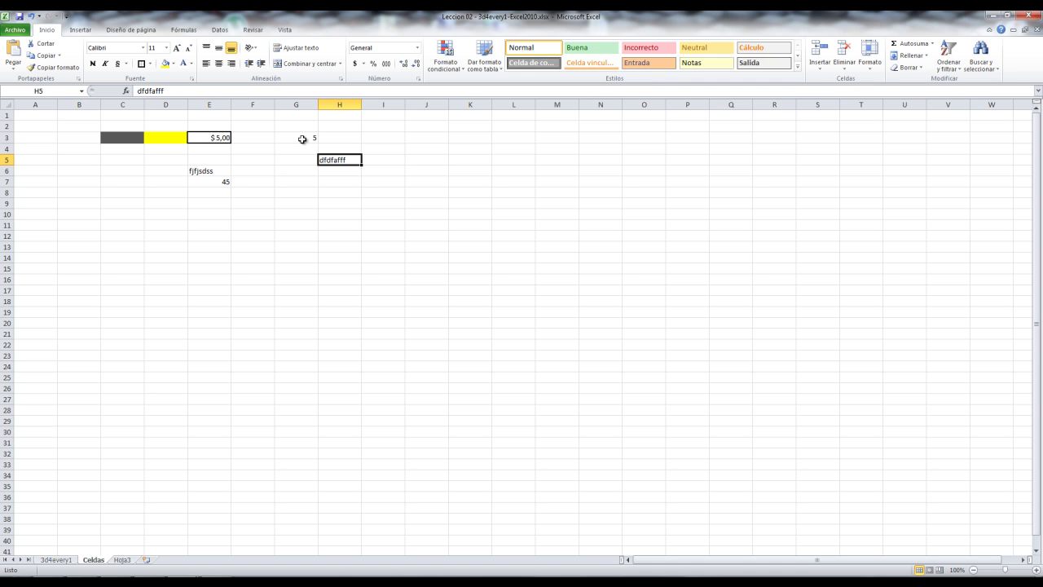
Enter the long text "dfsgdfgfdgsdgdfgfgg" in cell F3, beside the currency cell.
left_click(251, 137)
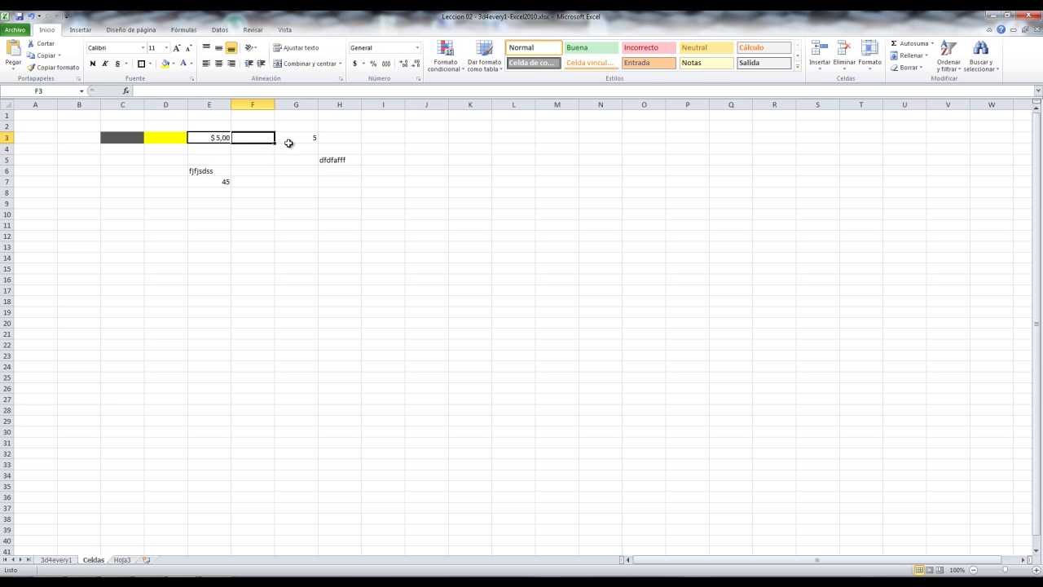
type("dfsgdfgfdgsdgdfgfgg")
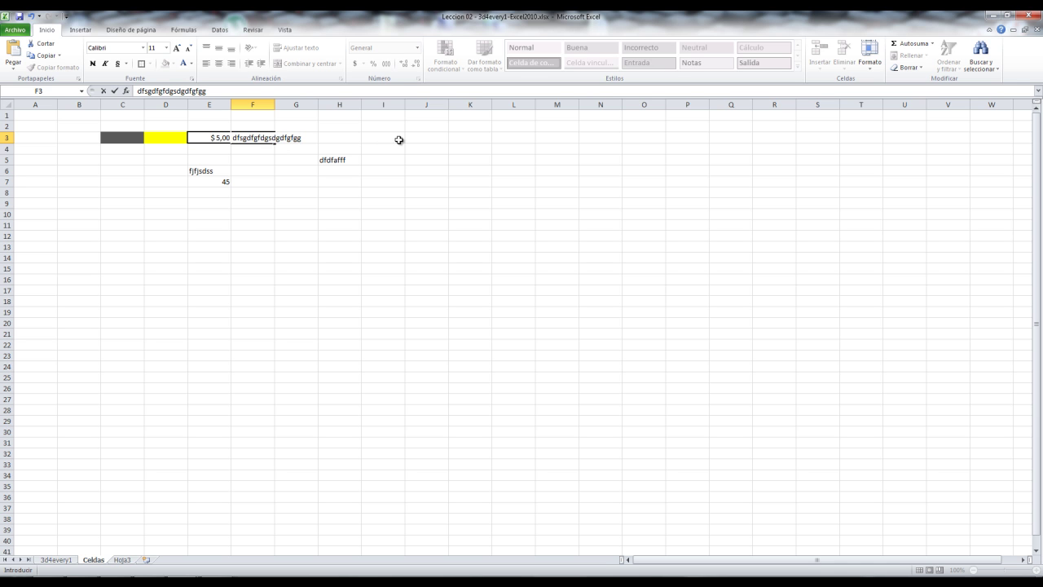
Enter the number 5 in both G1 and I1, leaving H1 between them empty.
left_click(304, 115)
type("5")
key("Tab")
key("Tab")
type("5")
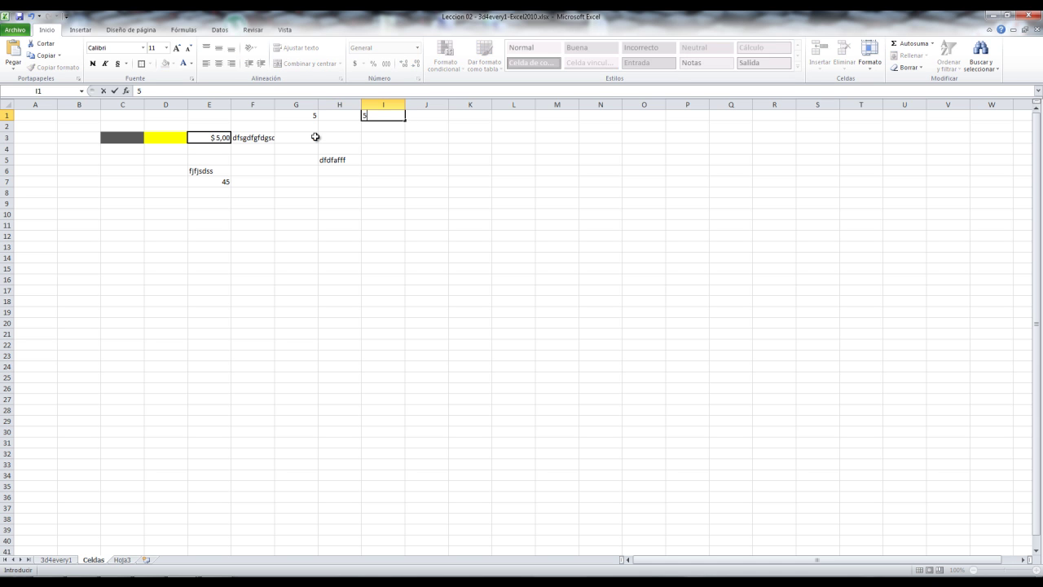
key("Left")
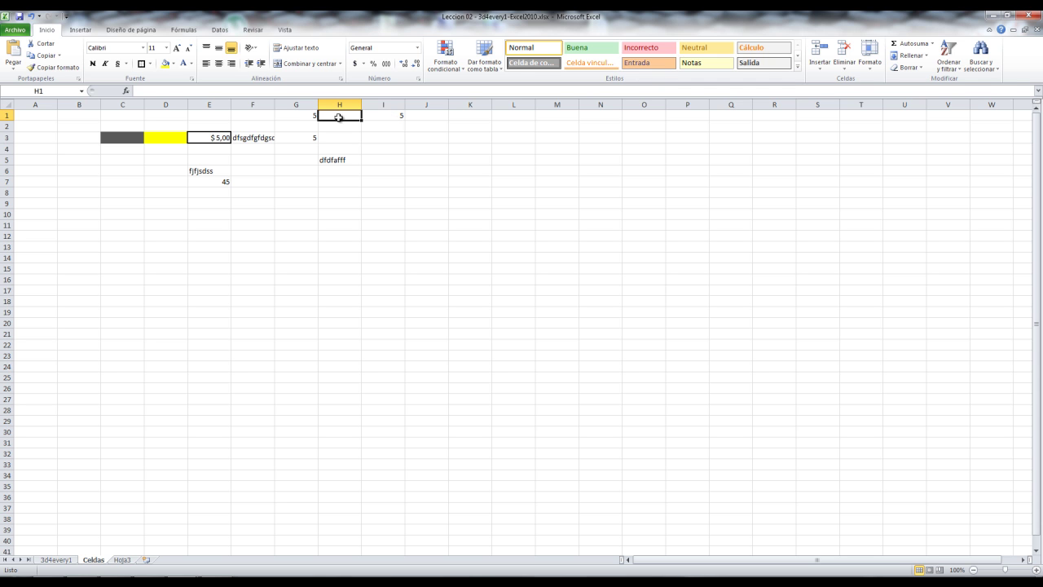
type("=")
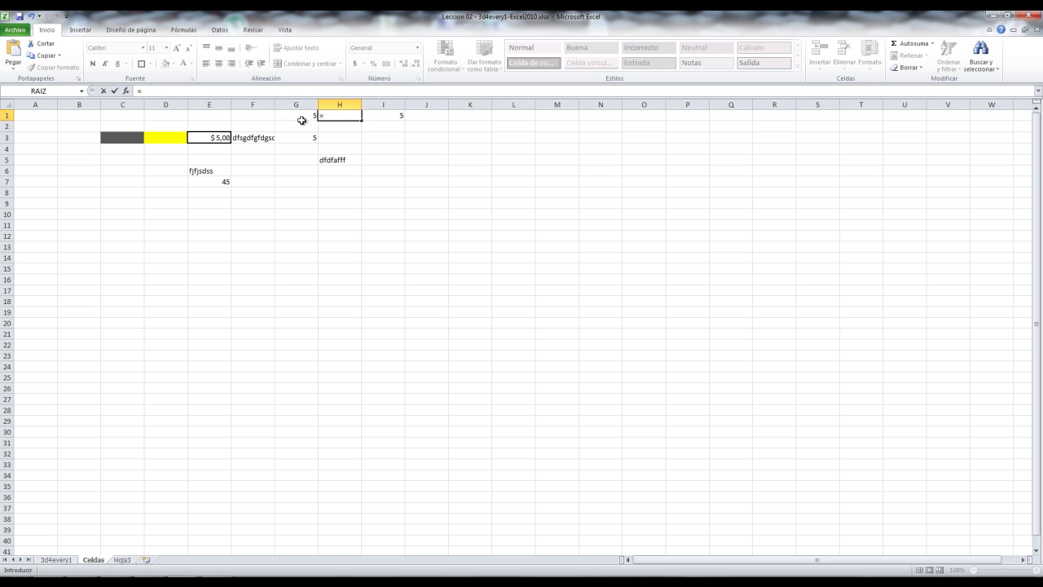
left_click(300, 117)
type("+")
left_click(385, 115)
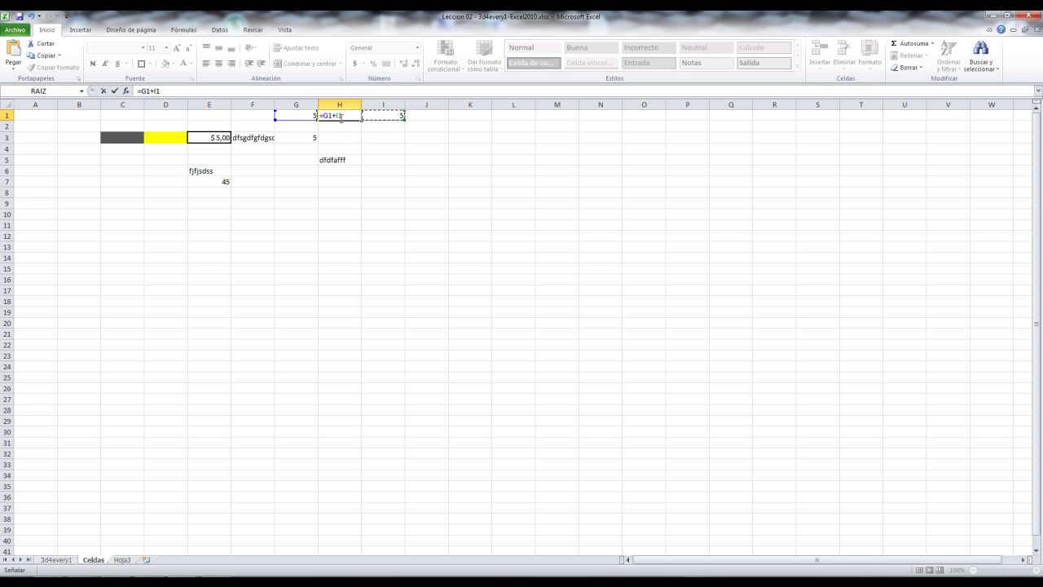
key("Escape")
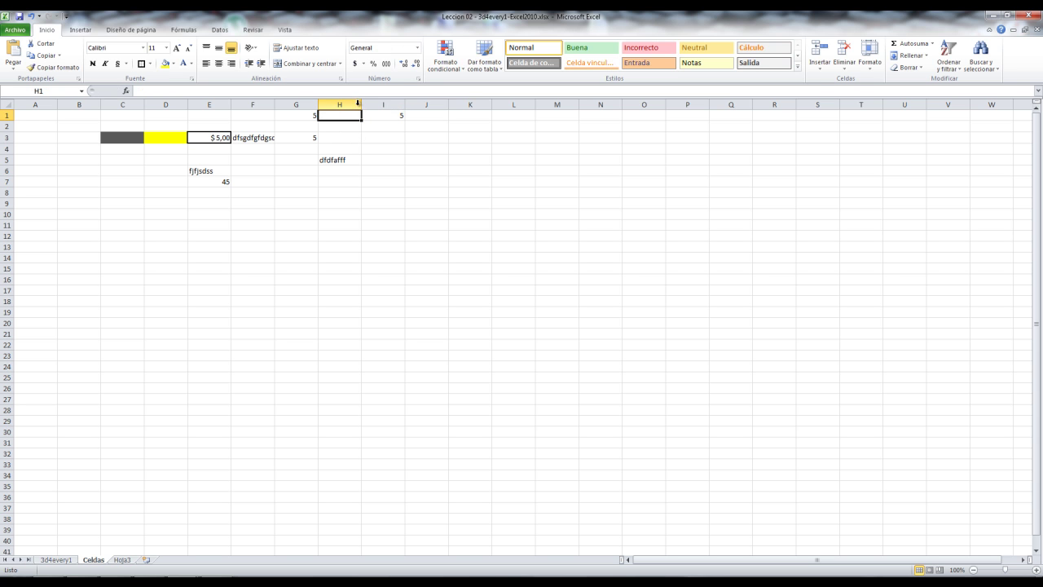
Narrow column H and enter the formula =G1+I1 in cell H1 through the formula bar.
left_click_drag(361, 104, 332, 105)
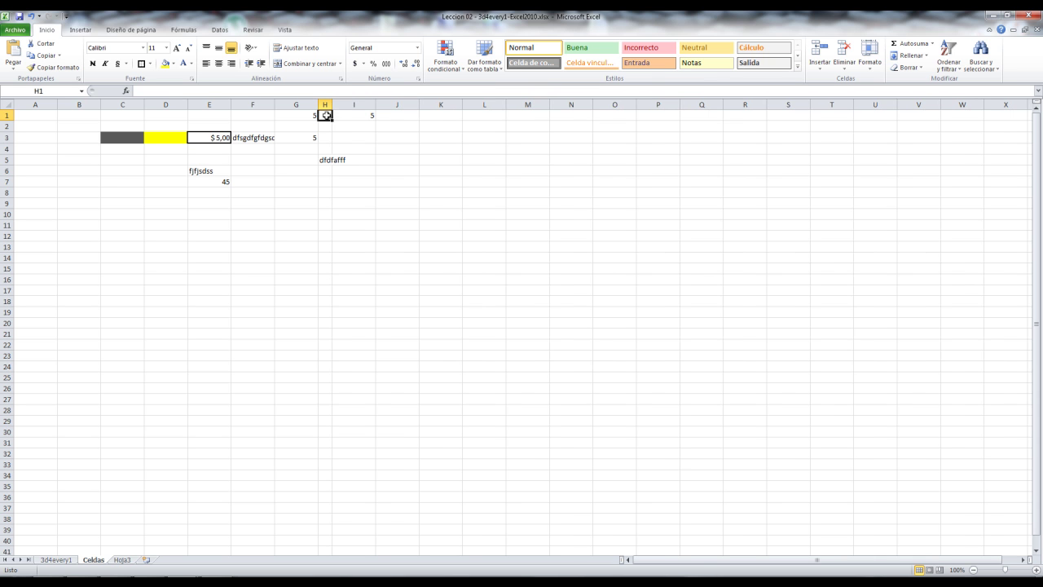
double_click(325, 116)
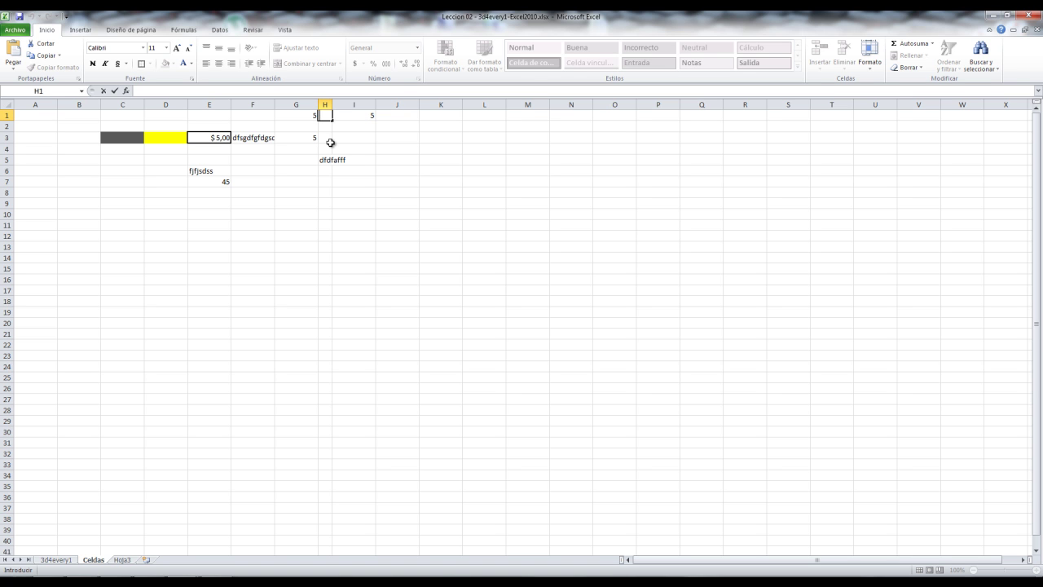
left_click(152, 94)
type("=")
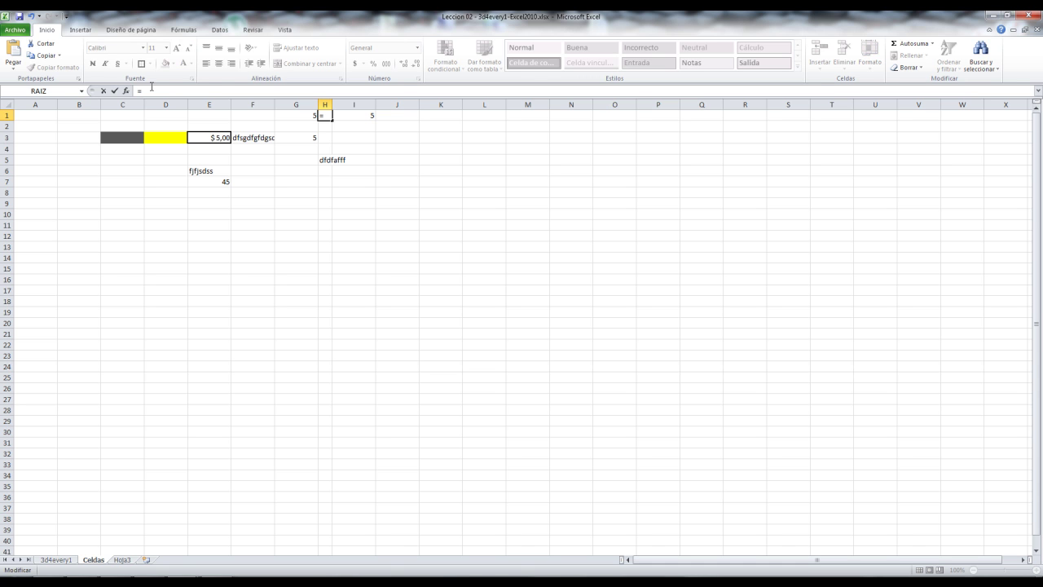
left_click(303, 116)
type("+")
left_click(204, 92)
type("I")
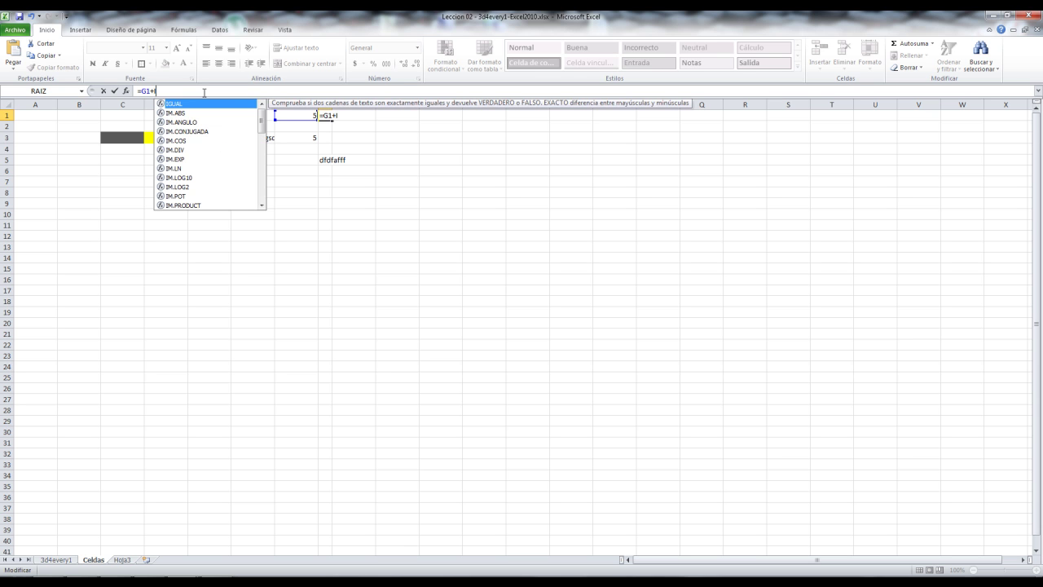
type("1")
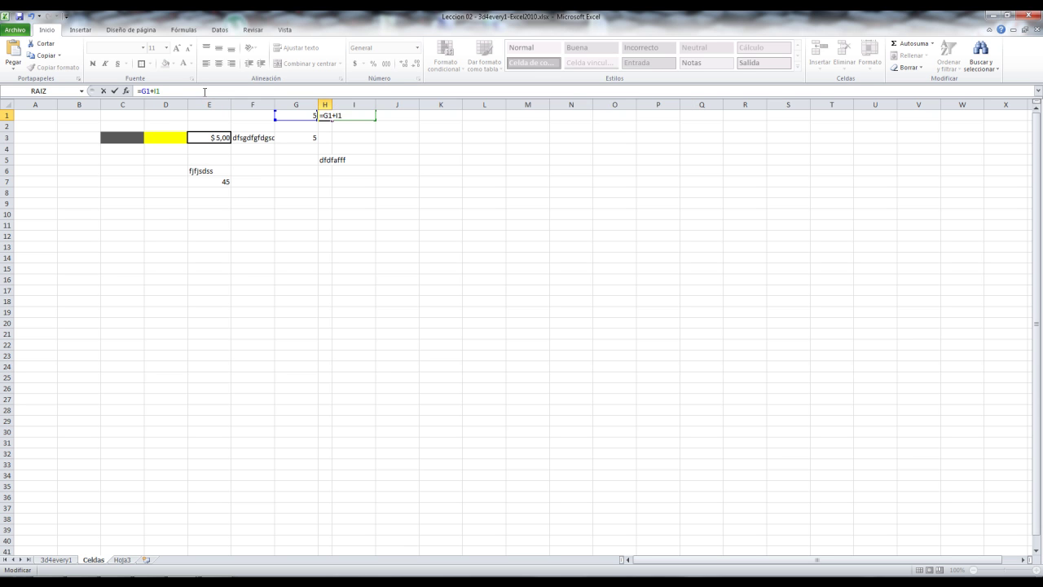
left_click(114, 90)
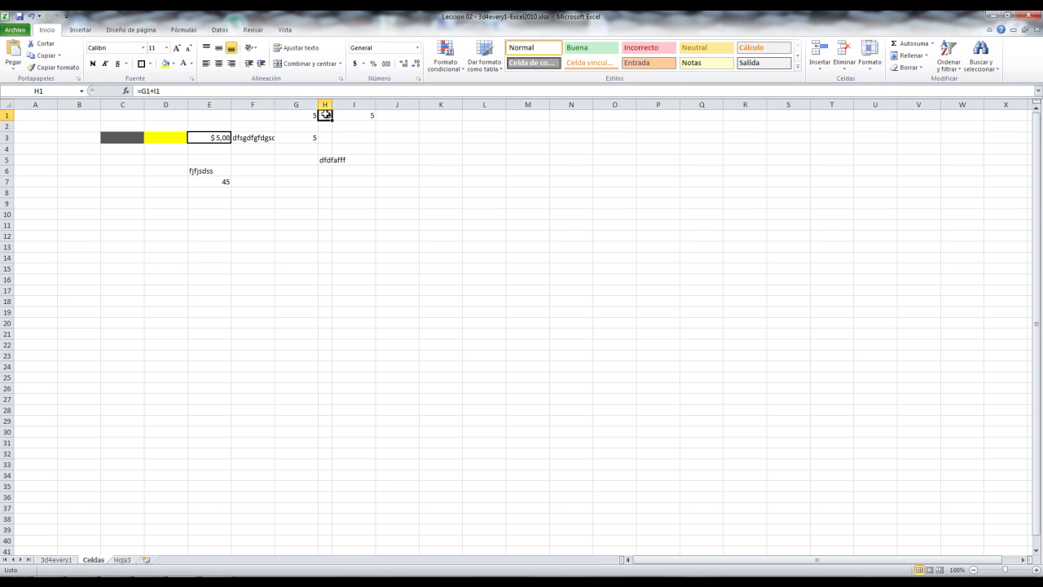
Widen column H enough to show the result in H1.
left_click(350, 127)
left_click_drag(330, 105, 356, 105)
left_click(332, 116)
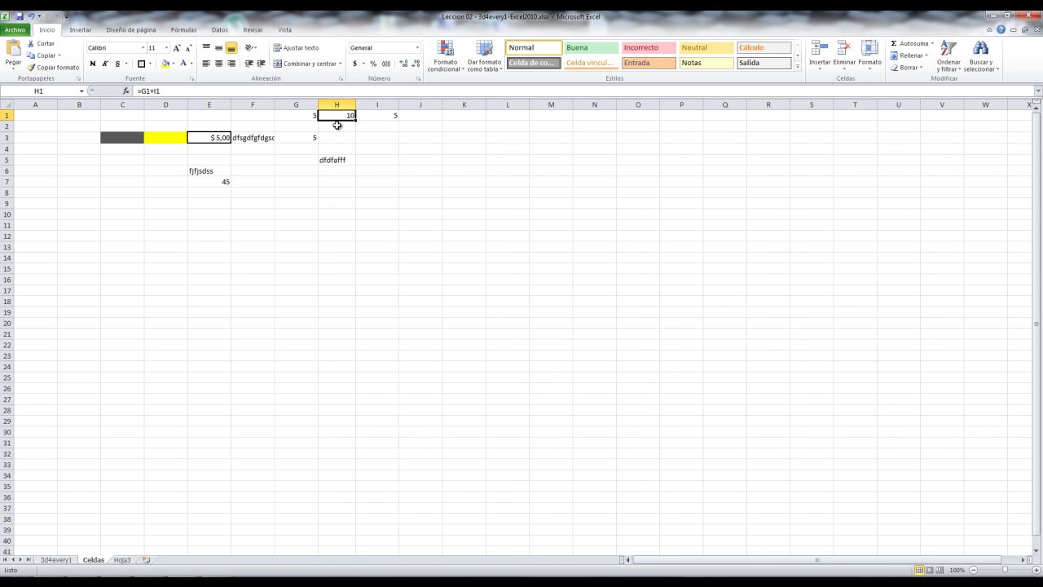
Replace the whole formula in H1 by rebuilding =G1+I1 from cell references, and check both source cells.
left_click_drag(163, 91, 137, 91)
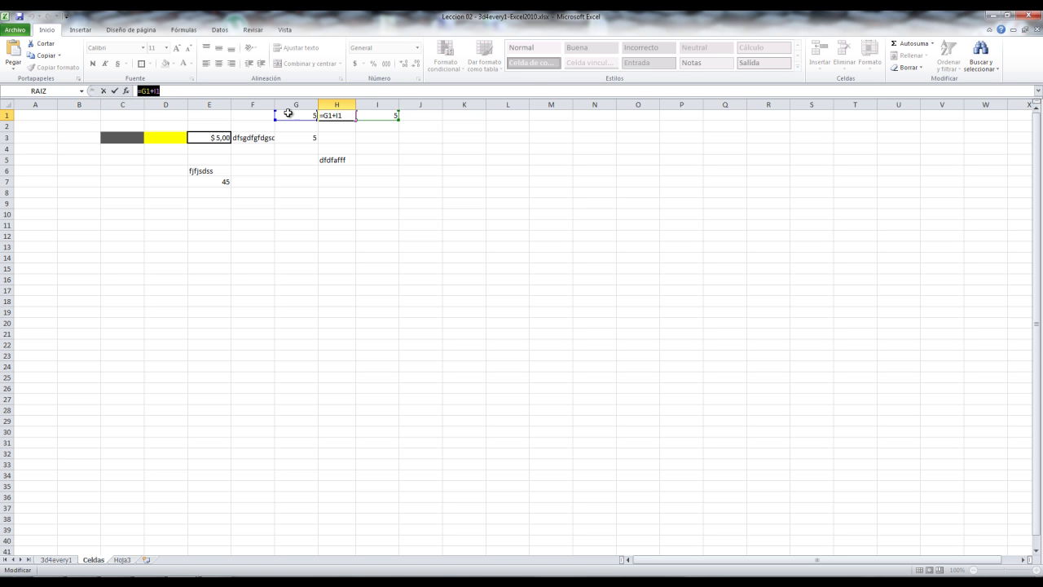
type("=")
left_click(374, 128)
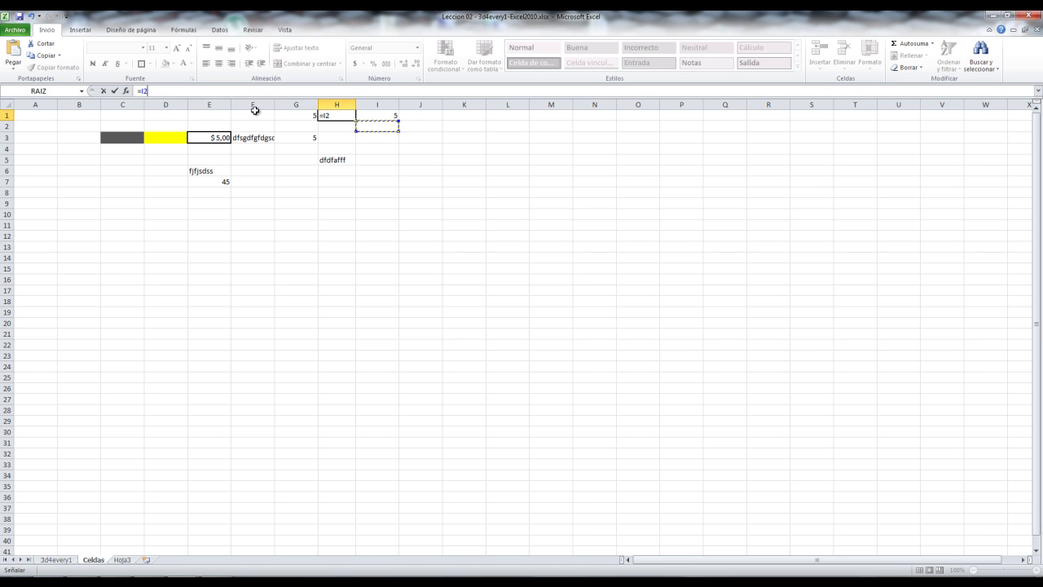
left_click(302, 116)
type("+")
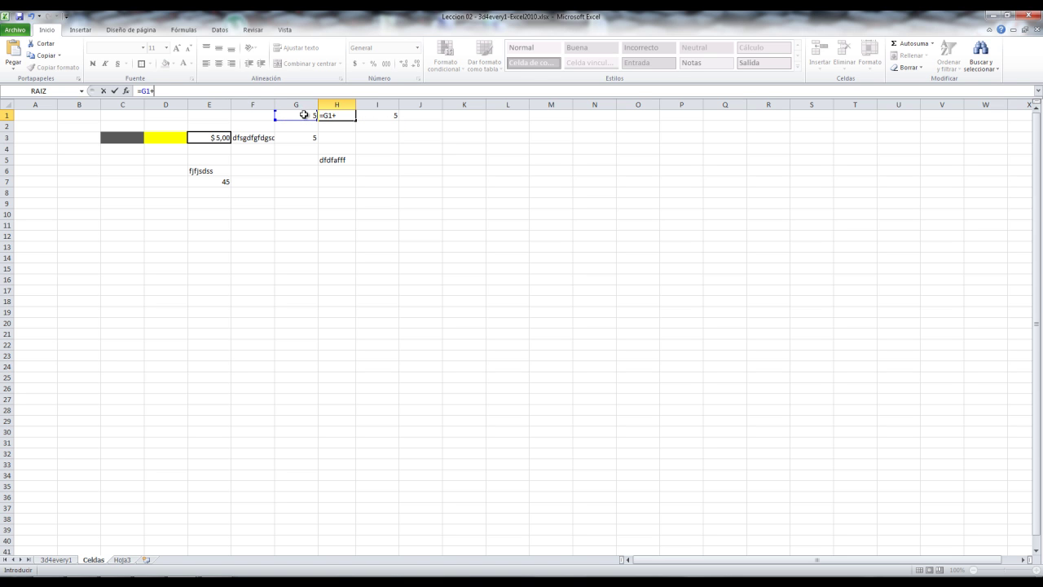
left_click(379, 115)
left_click(114, 91)
left_click(305, 118)
left_click(386, 116)
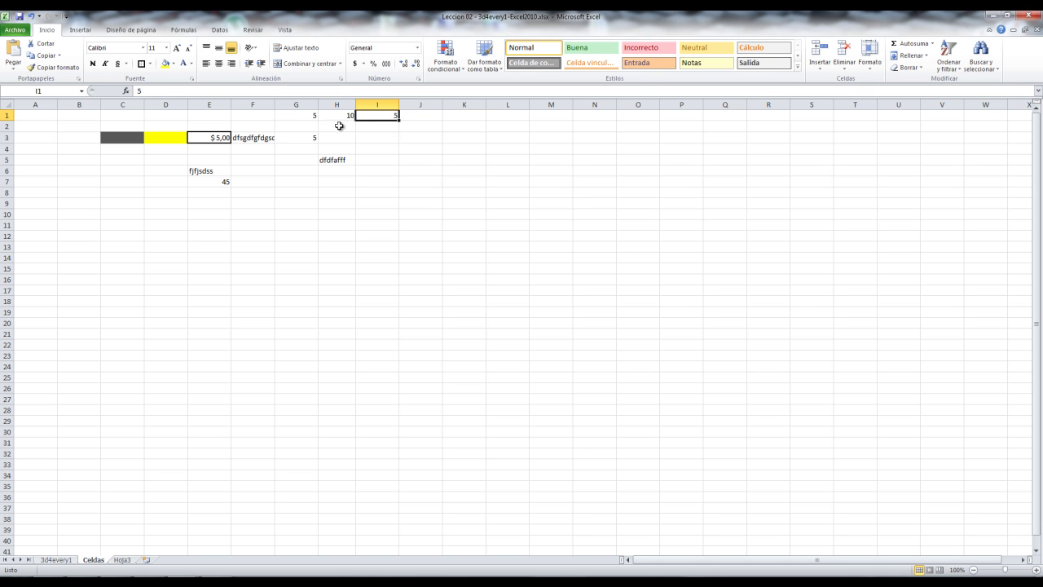
Change the value in G1 to 10 and review how the formula in H1 uses it.
left_click(310, 116)
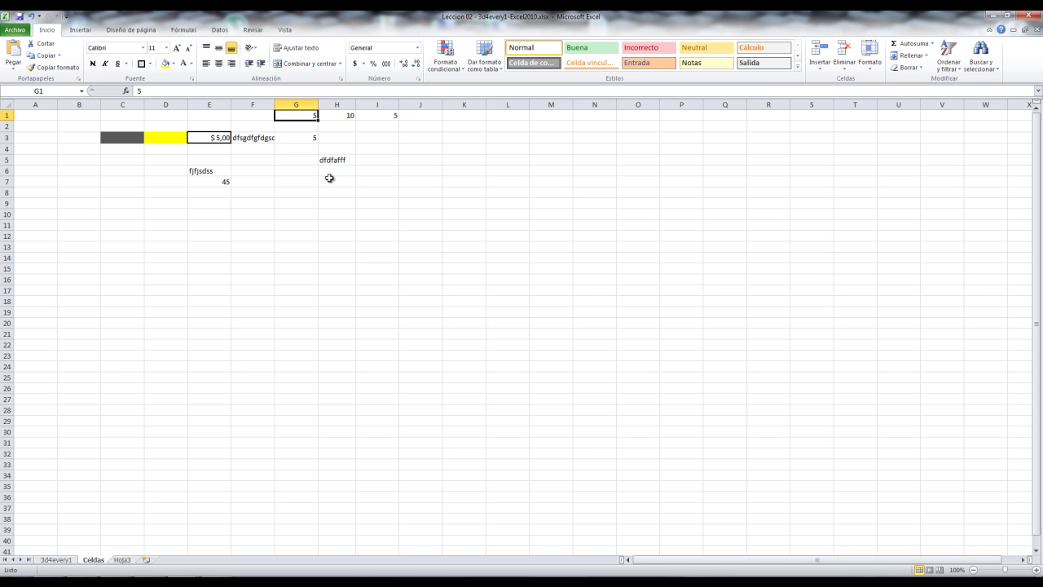
type("10")
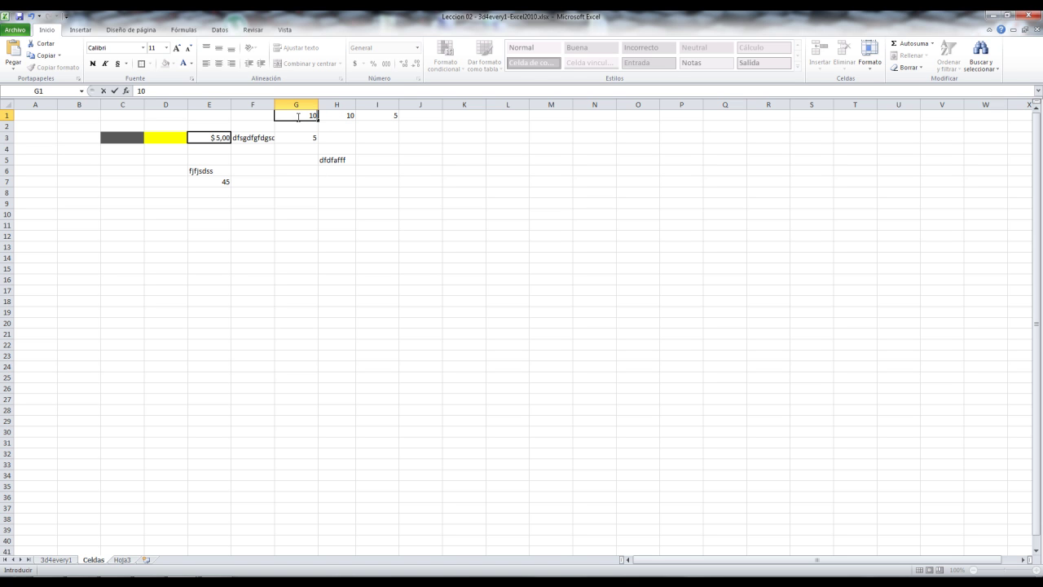
left_click(341, 128)
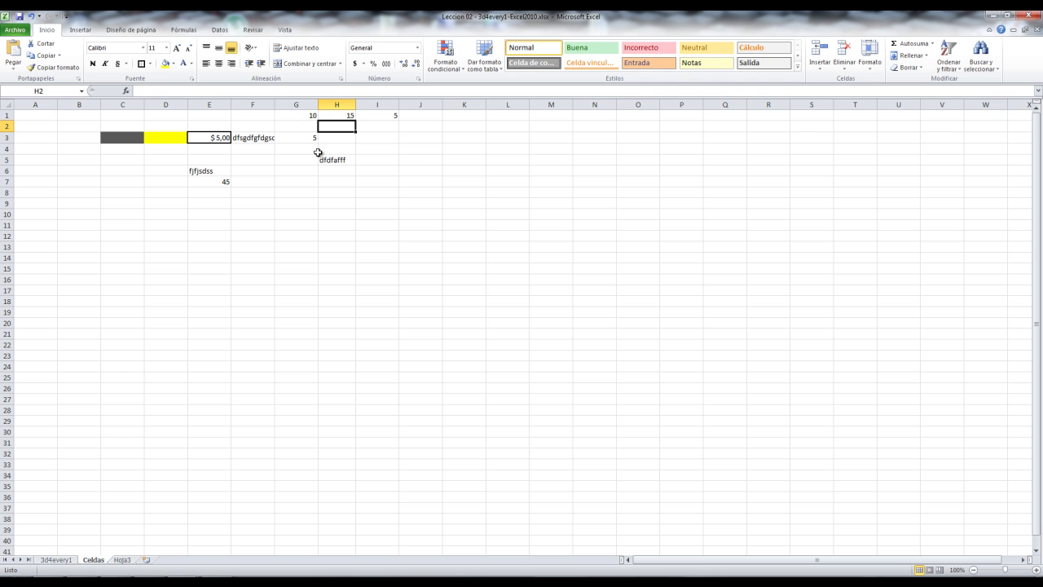
left_click(341, 115)
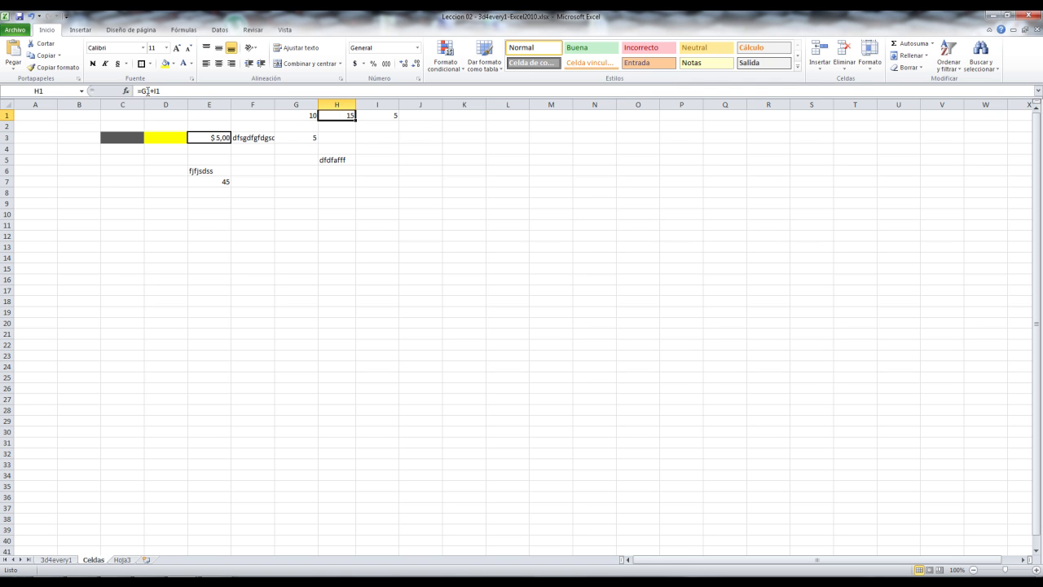
left_click(299, 115)
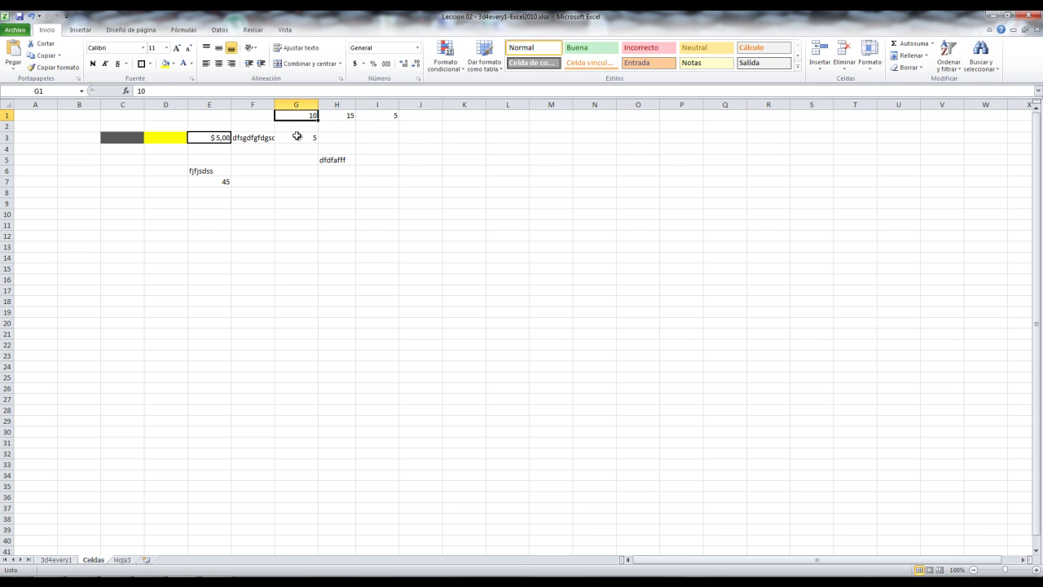
left_click(343, 115)
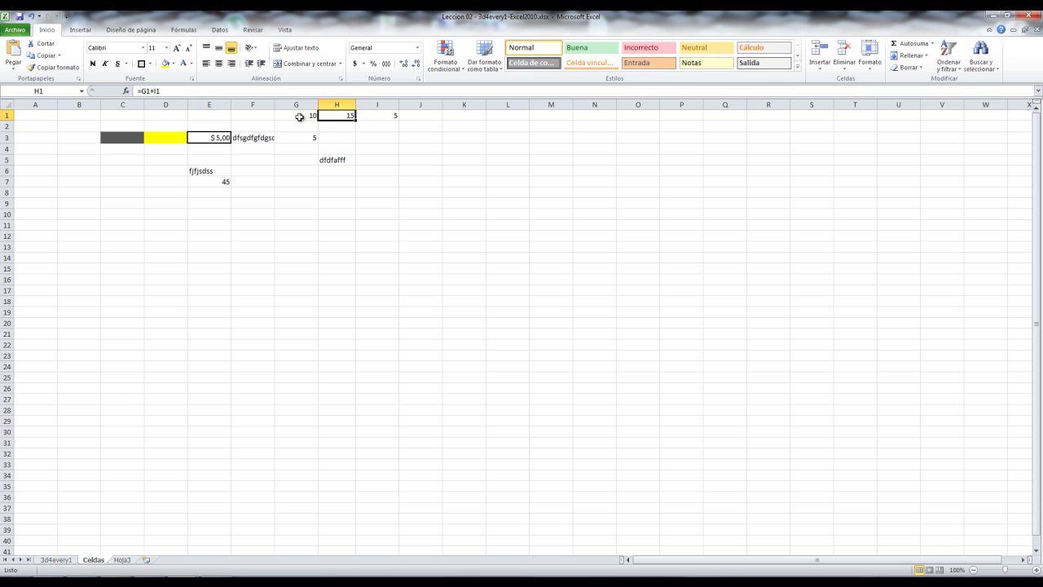
Change the value in I1 to 3,25 and check the sum in H1.
left_click(374, 114)
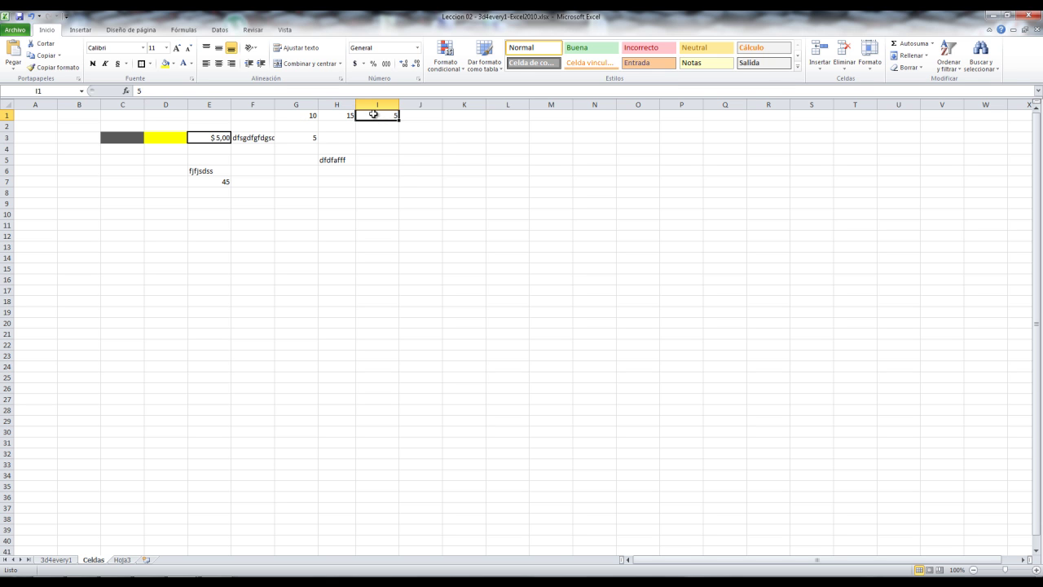
type("3,25")
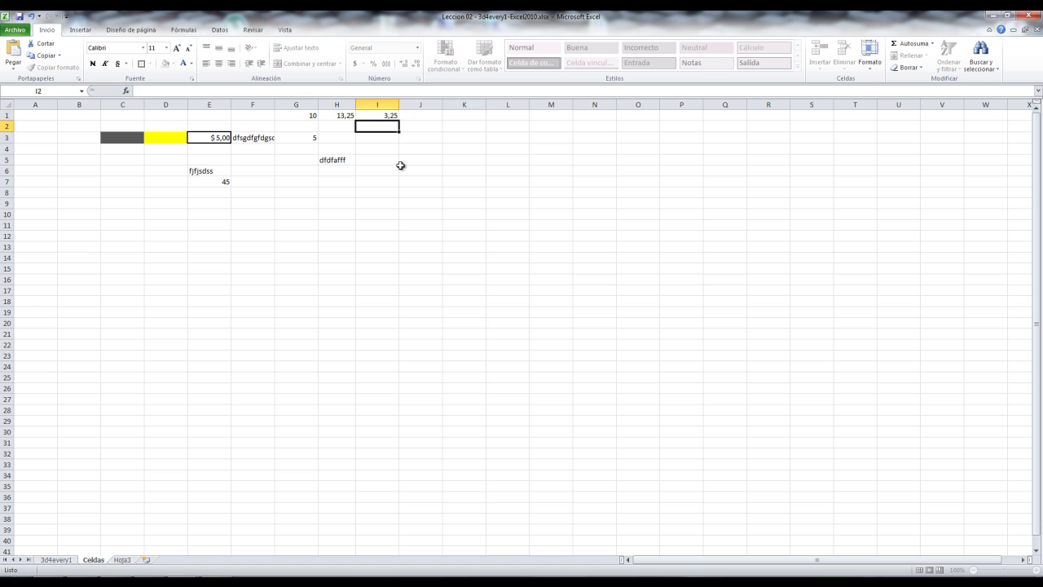
key("Return")
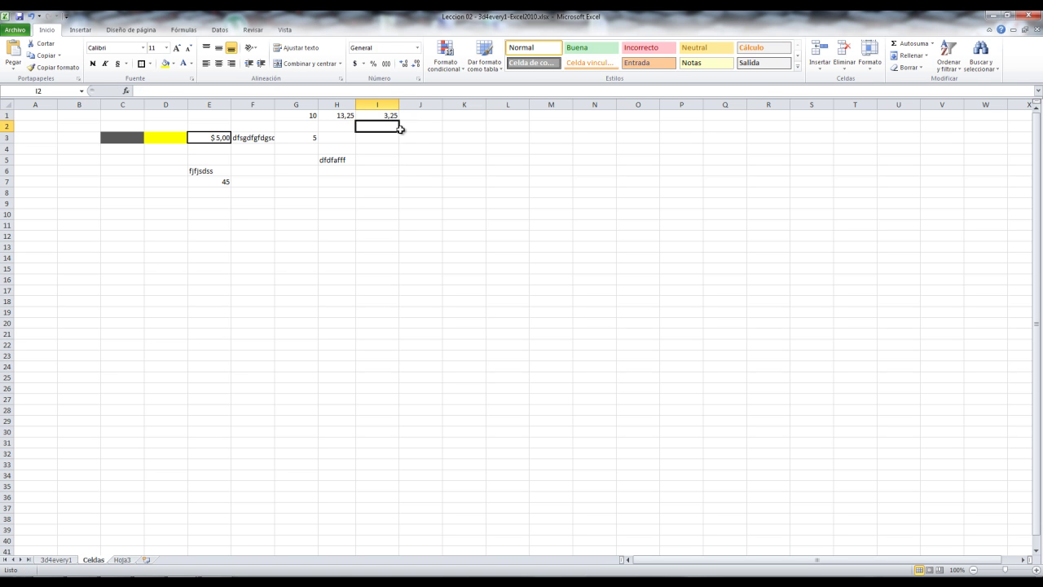
left_click(333, 115)
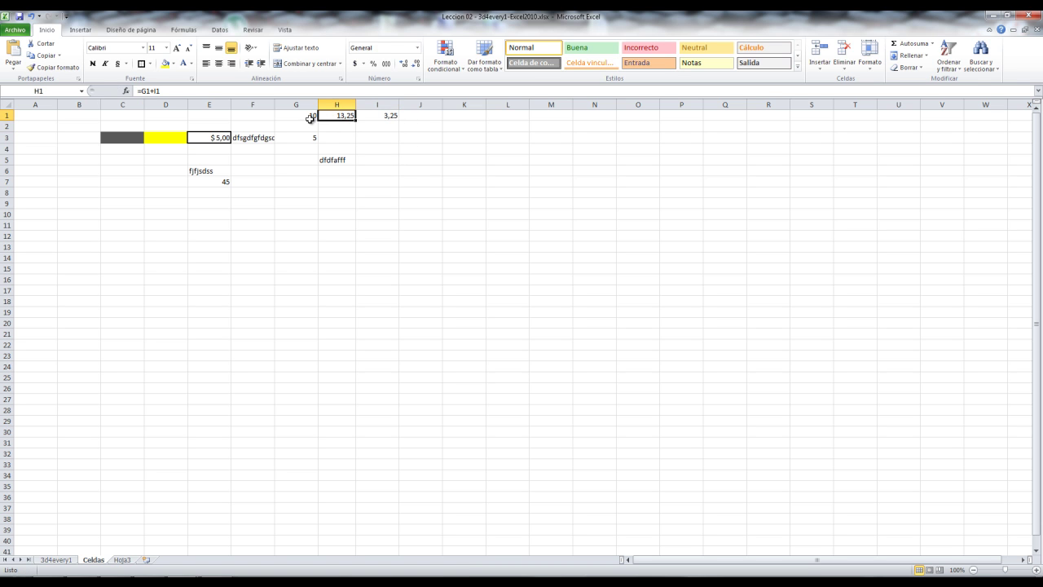